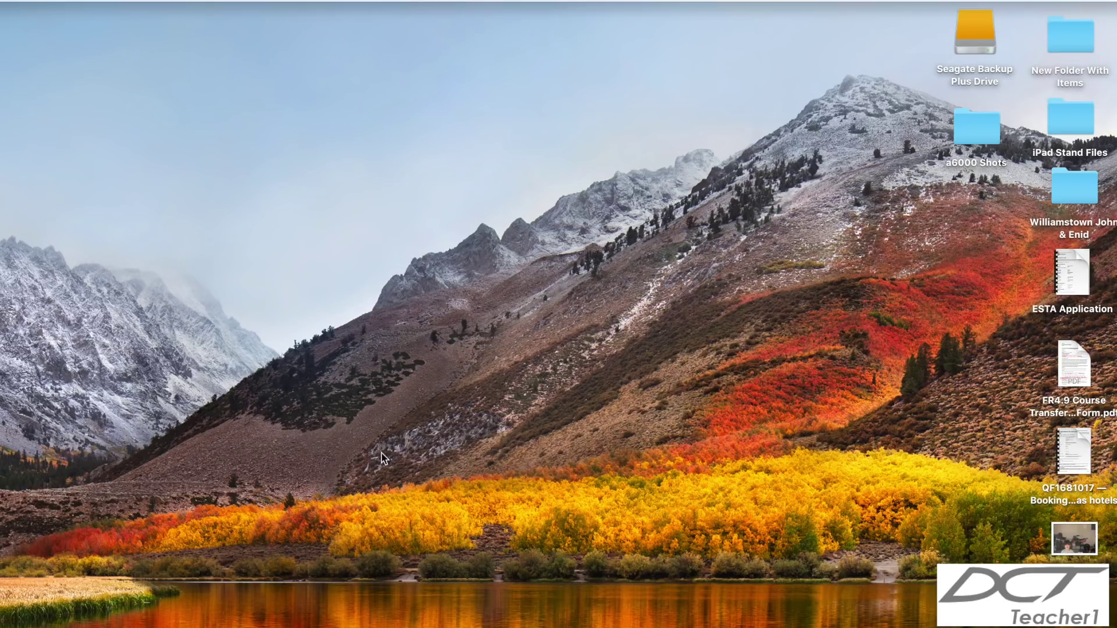
Launch Chrome, search Google for 'a360' and open the A360 - Home result
click(292, 617)
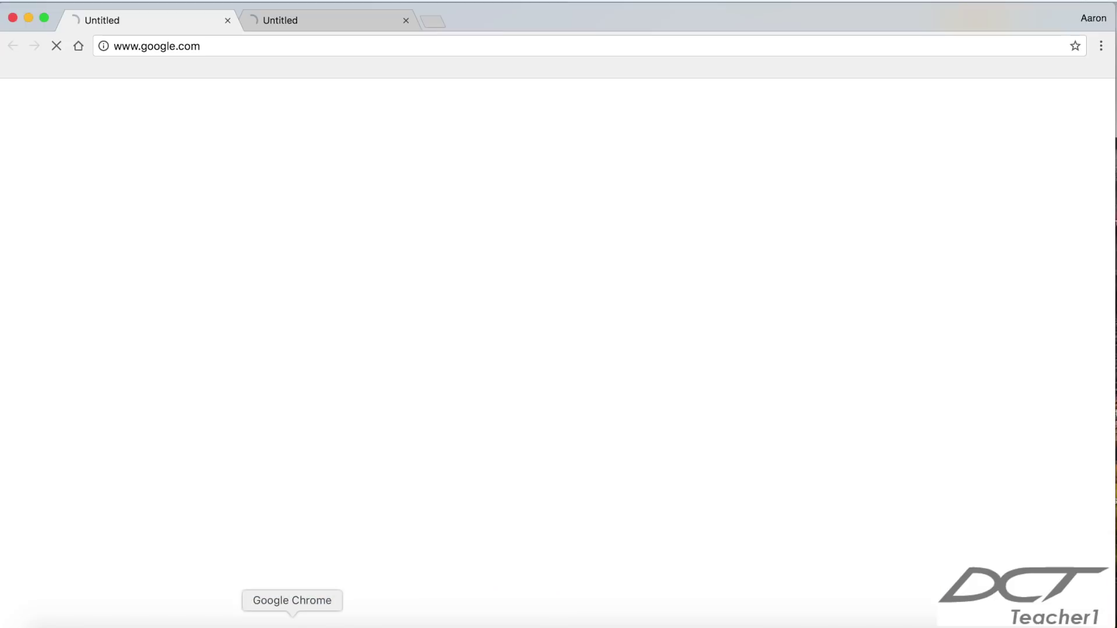
click(405, 20)
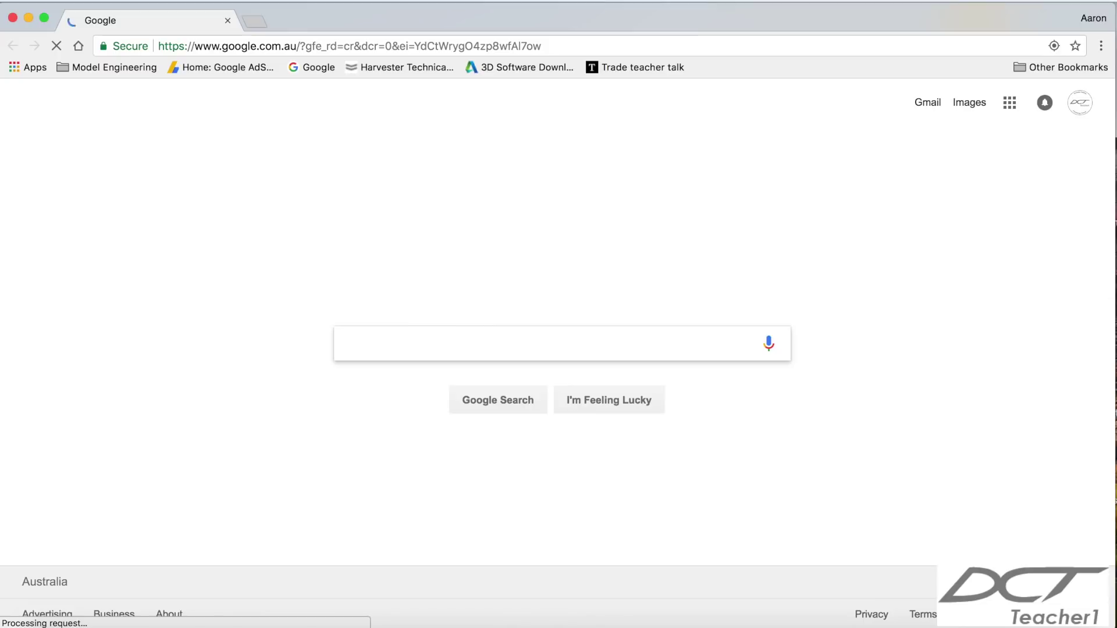
text(a360)
key(Return)
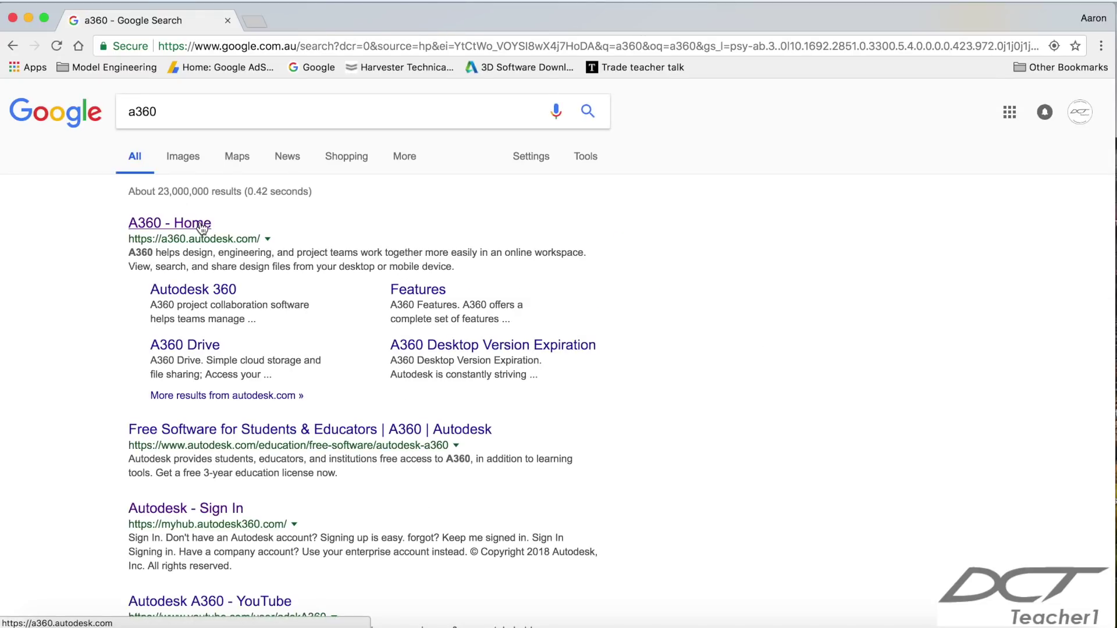
click(200, 225)
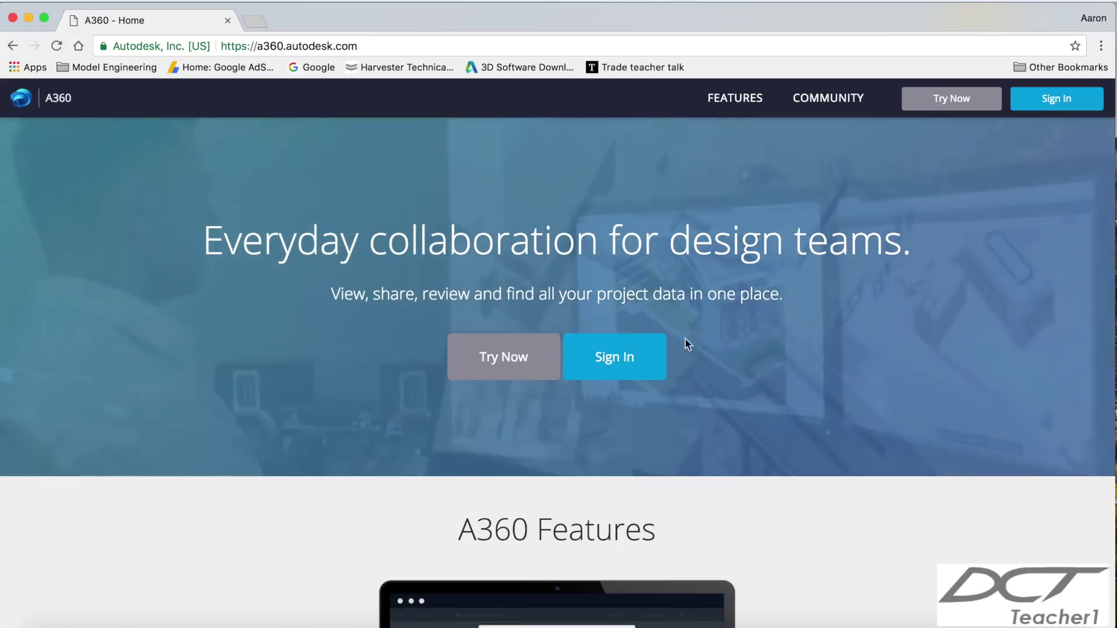
Sign in to the A360 account and close the old A360 home tab
click(659, 353)
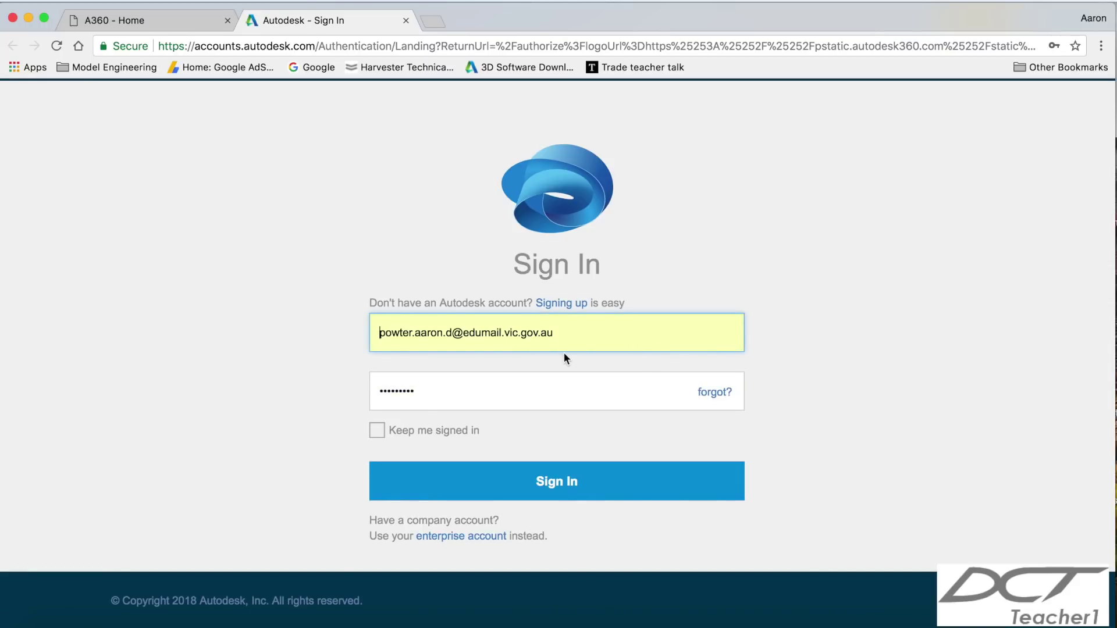
click(573, 476)
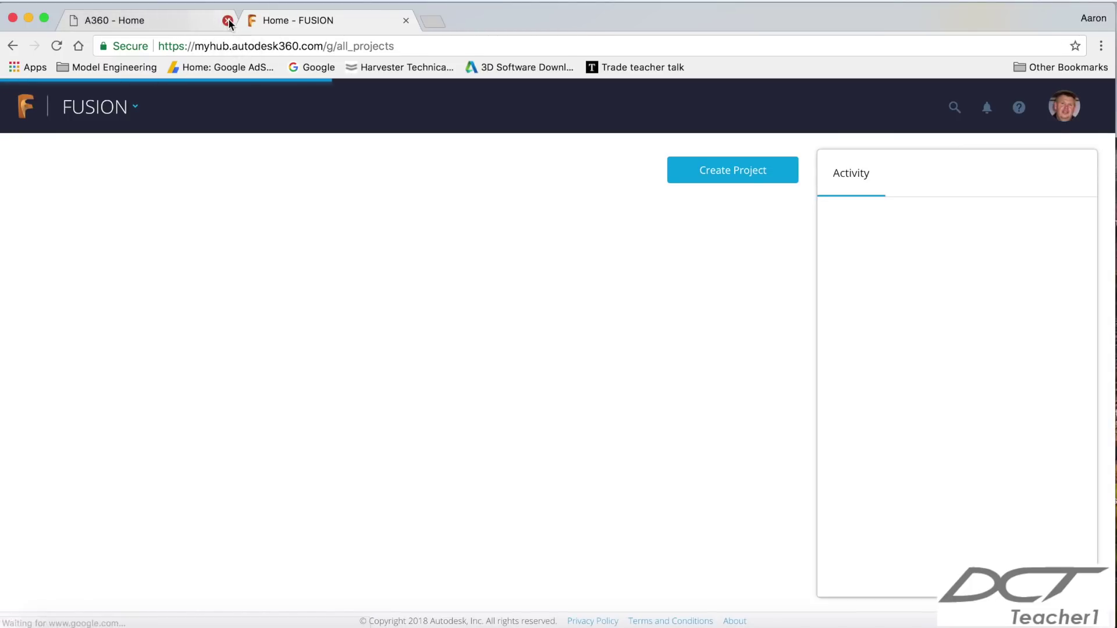
click(227, 21)
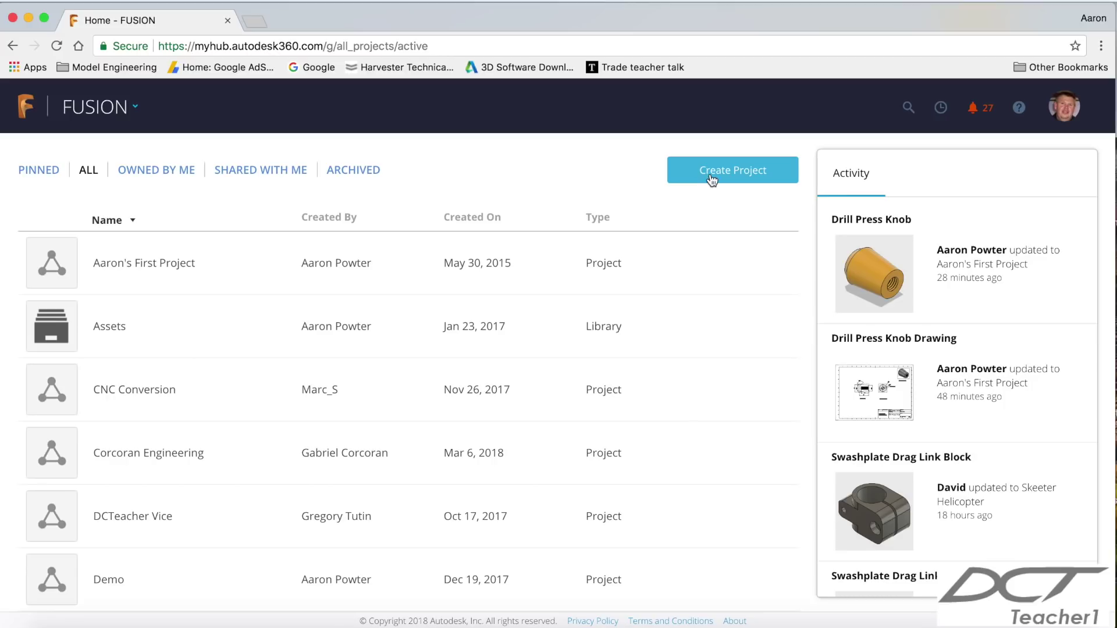
Open the first project in grid view and show the New menu options
click(114, 266)
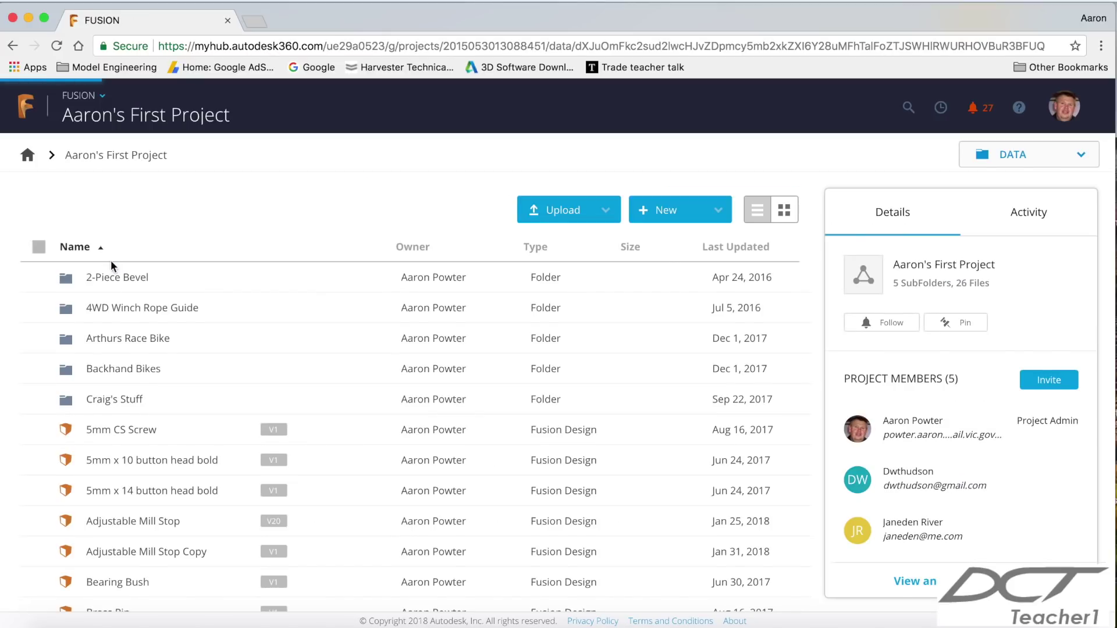
click(785, 211)
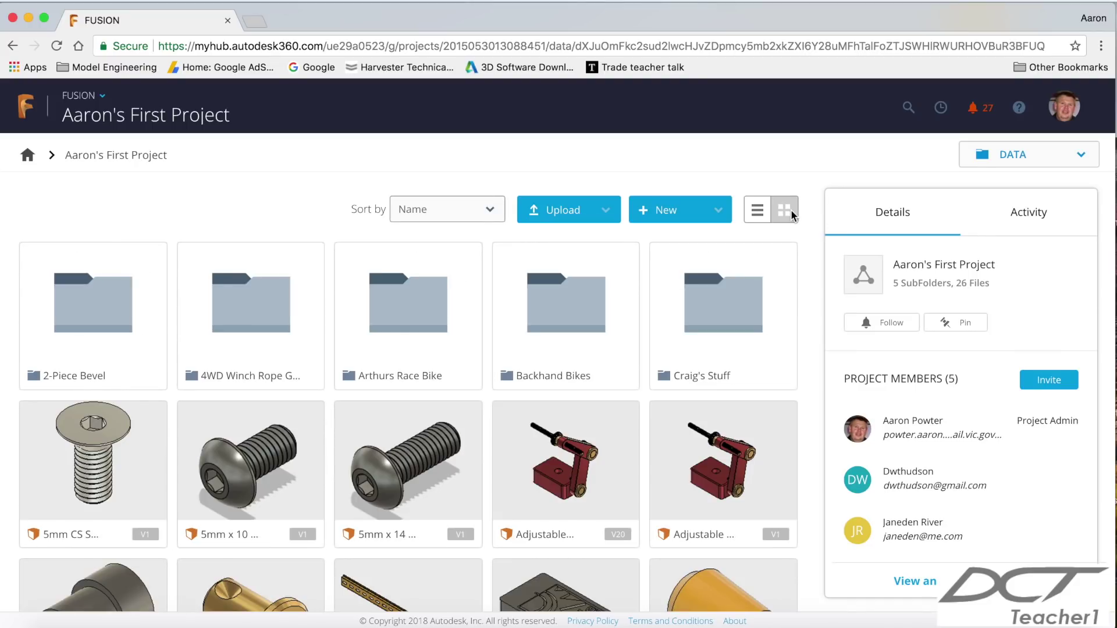
click(721, 212)
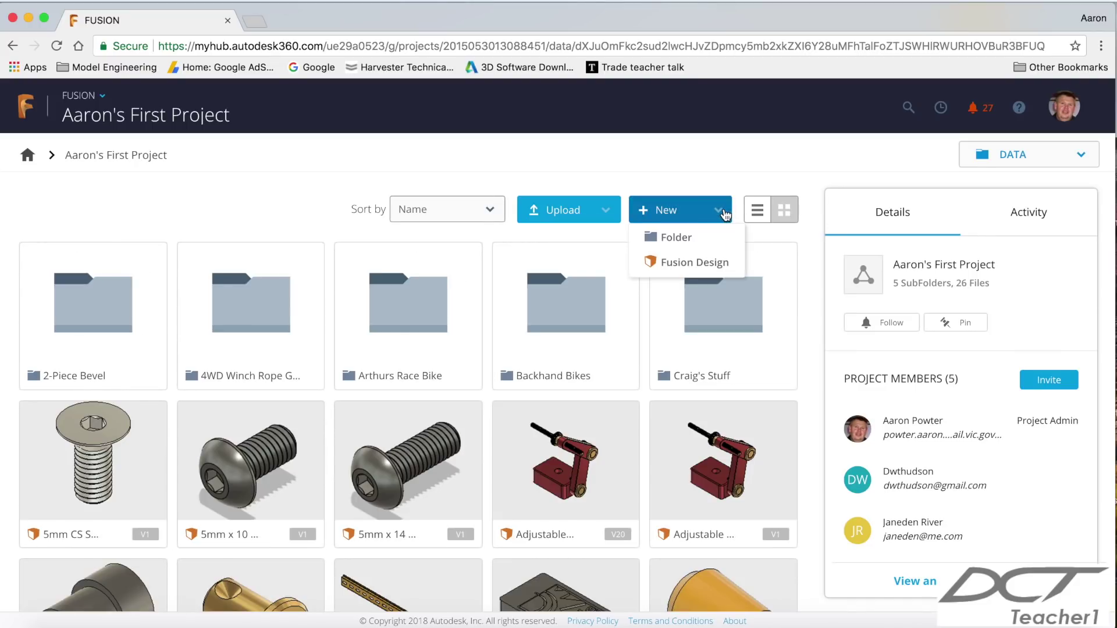
Create a new Fusion Design and save it as 'Drill Press Handle Knob'
click(704, 267)
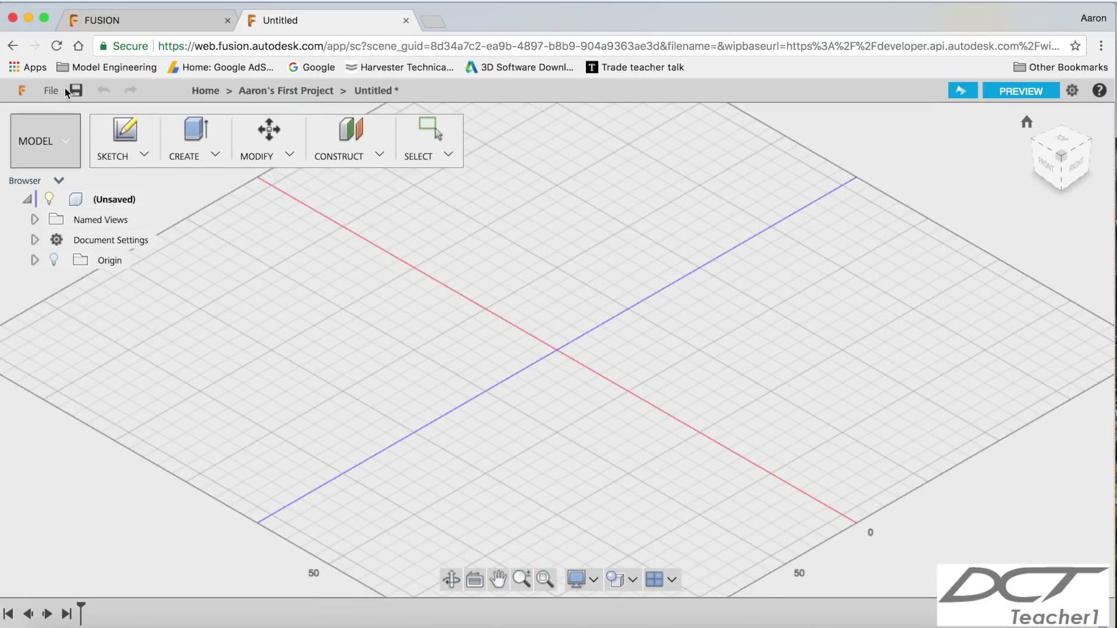
click(69, 91)
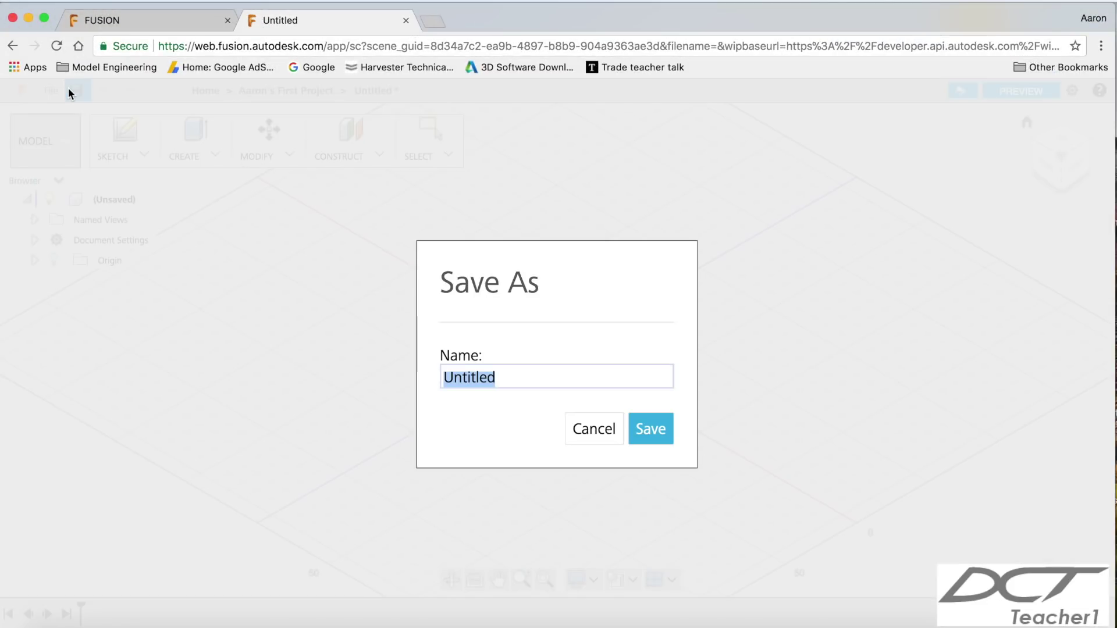
text(Drill P)
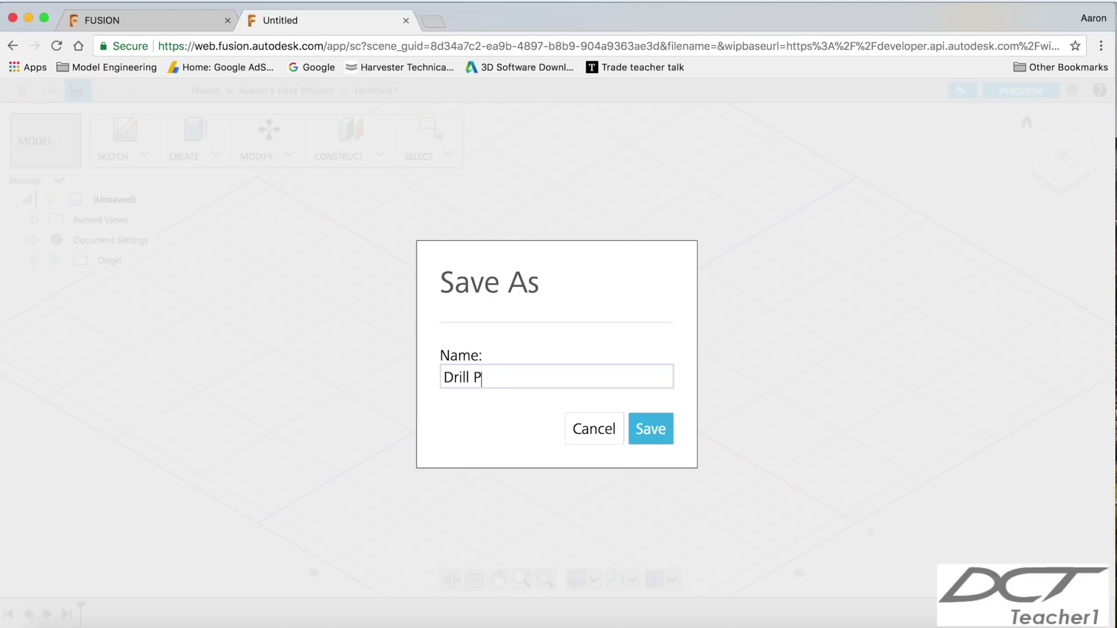
text(ress Hand)
key(BackSpace)
key(BackSpace)
text(andle Kno)
key(Return)
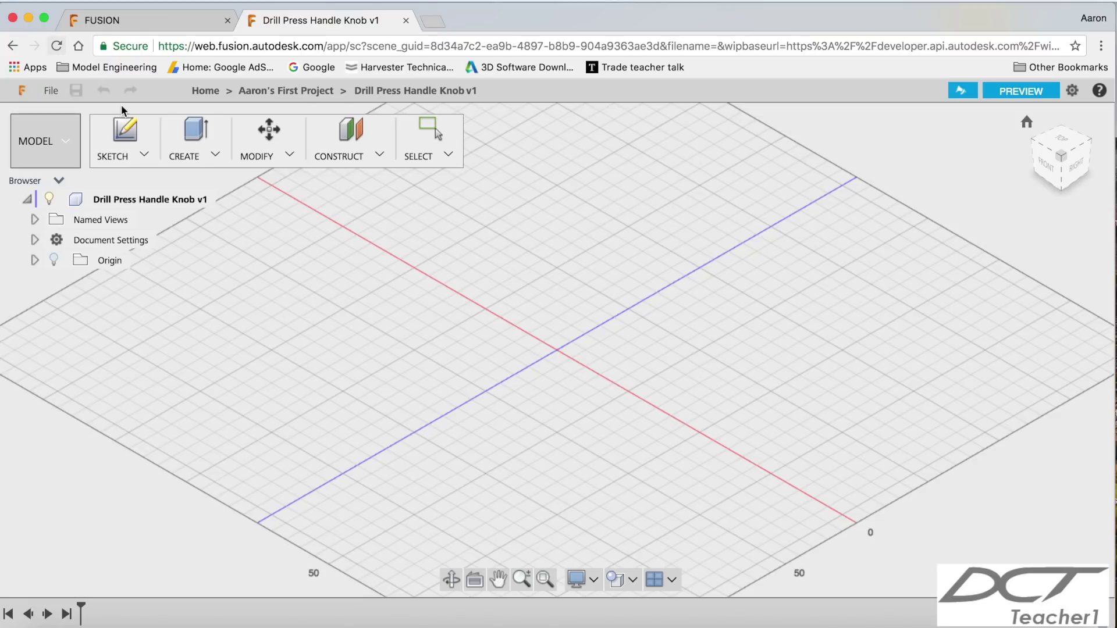
On an origin plane, sketch a horizontal base line 25 mm long starting at the origin
click(125, 129)
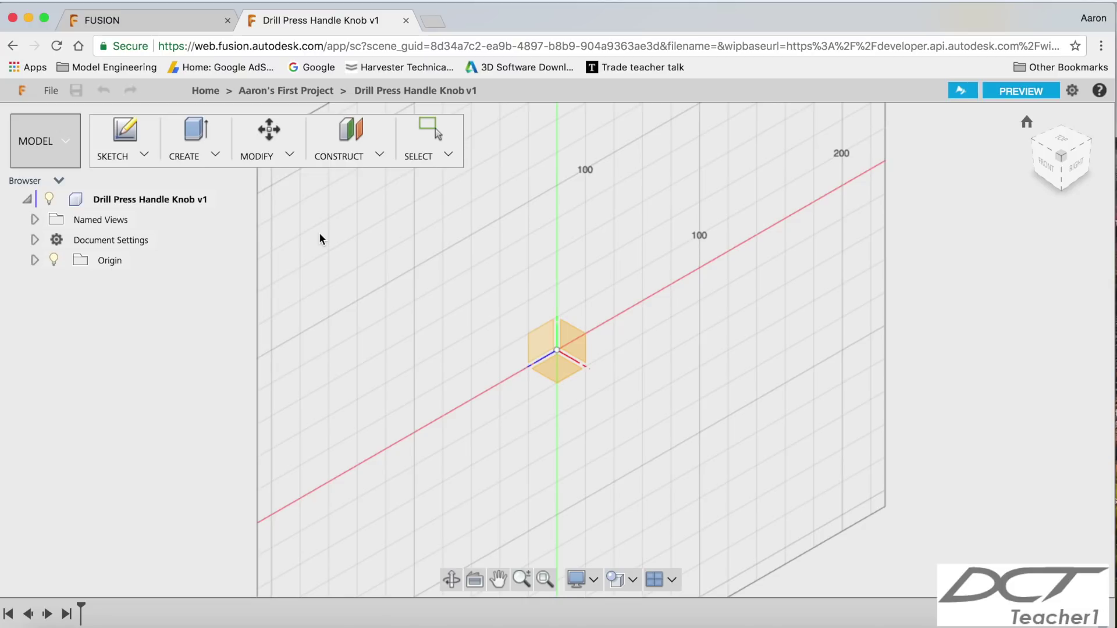
click(574, 343)
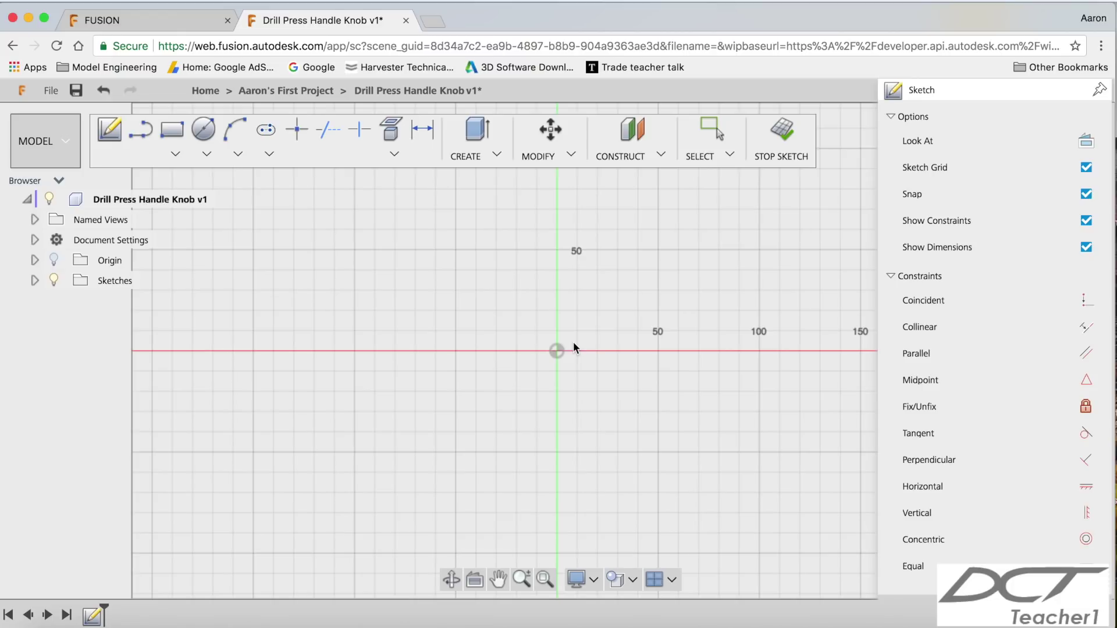
key(l)
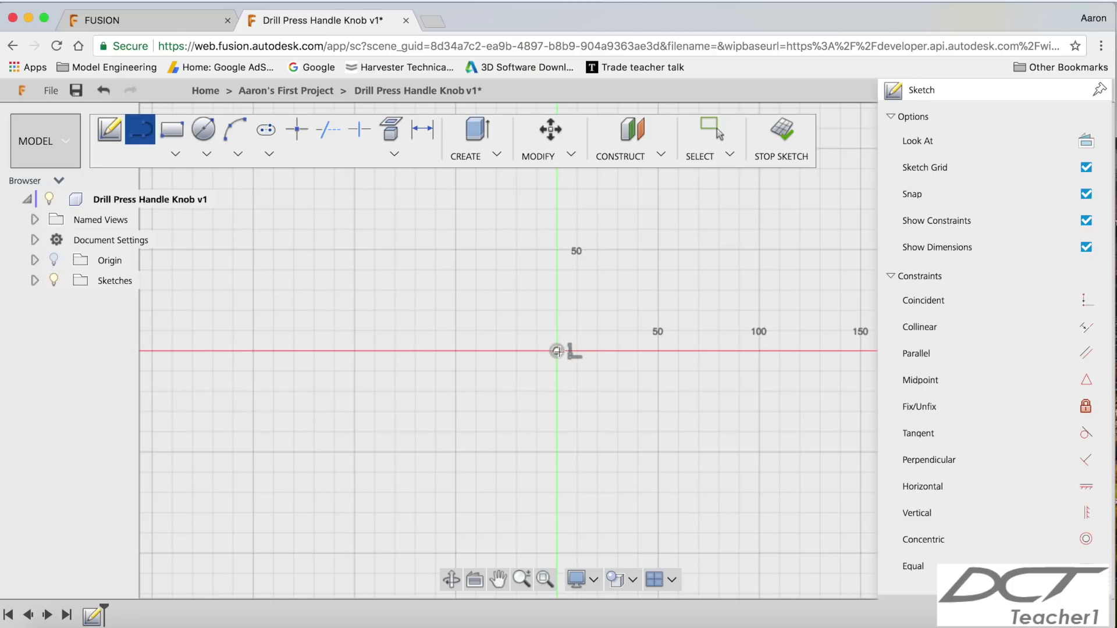
click(557, 351)
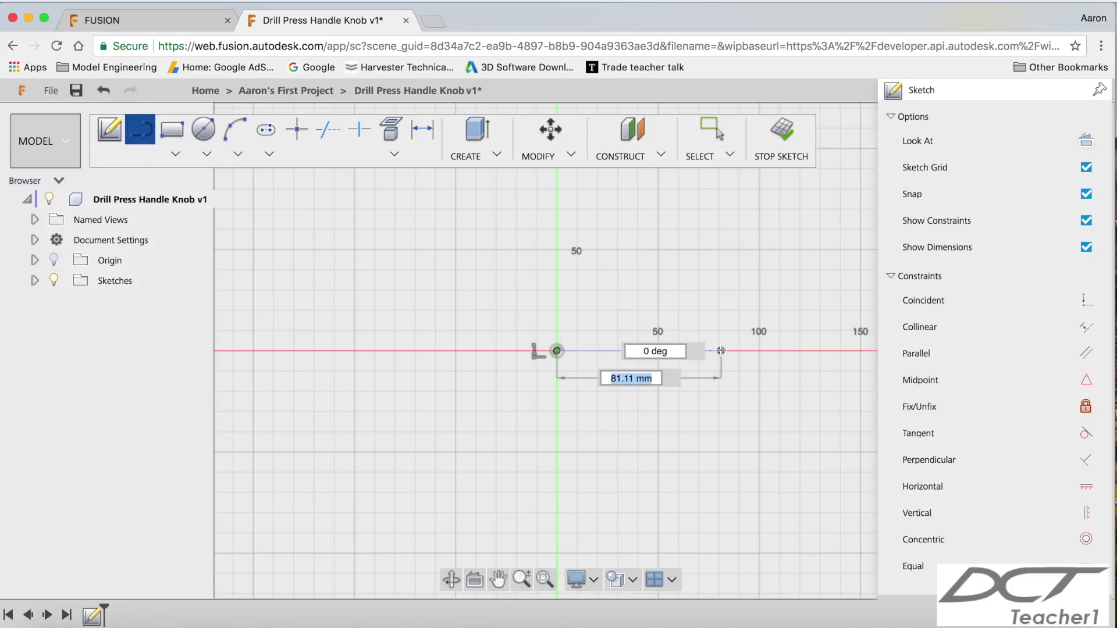
text(25)
key(Tab)
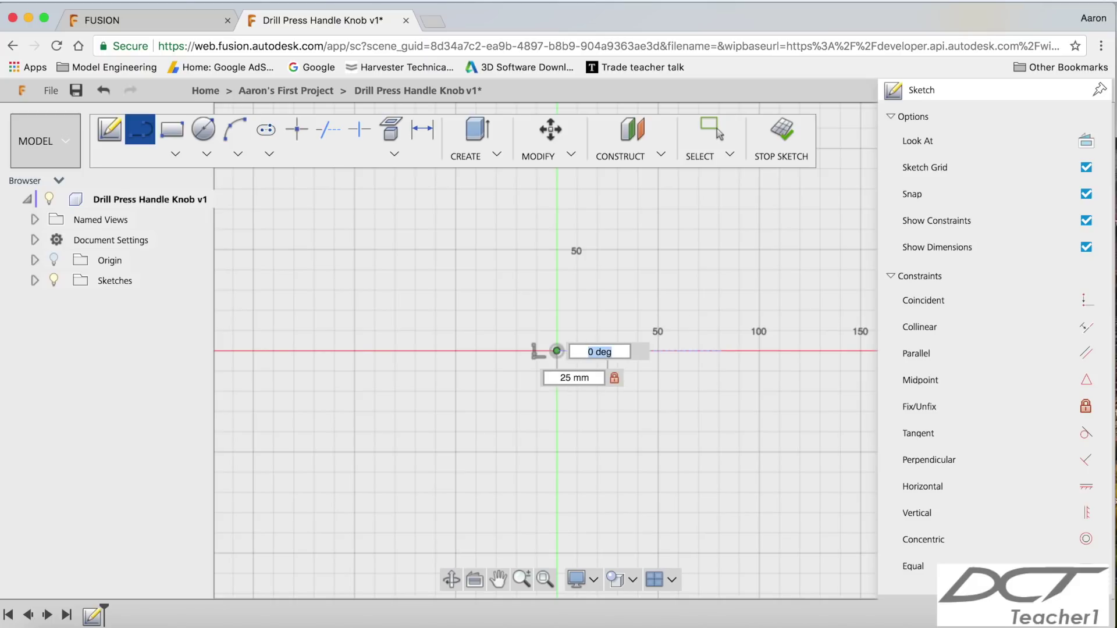
key(Return)
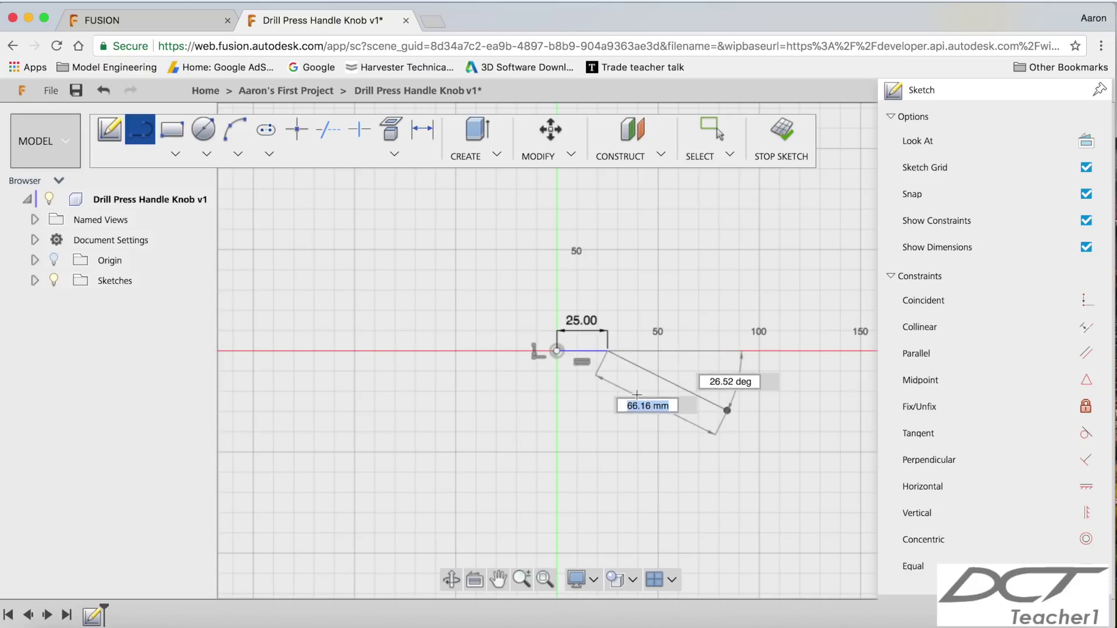
key(Escape)
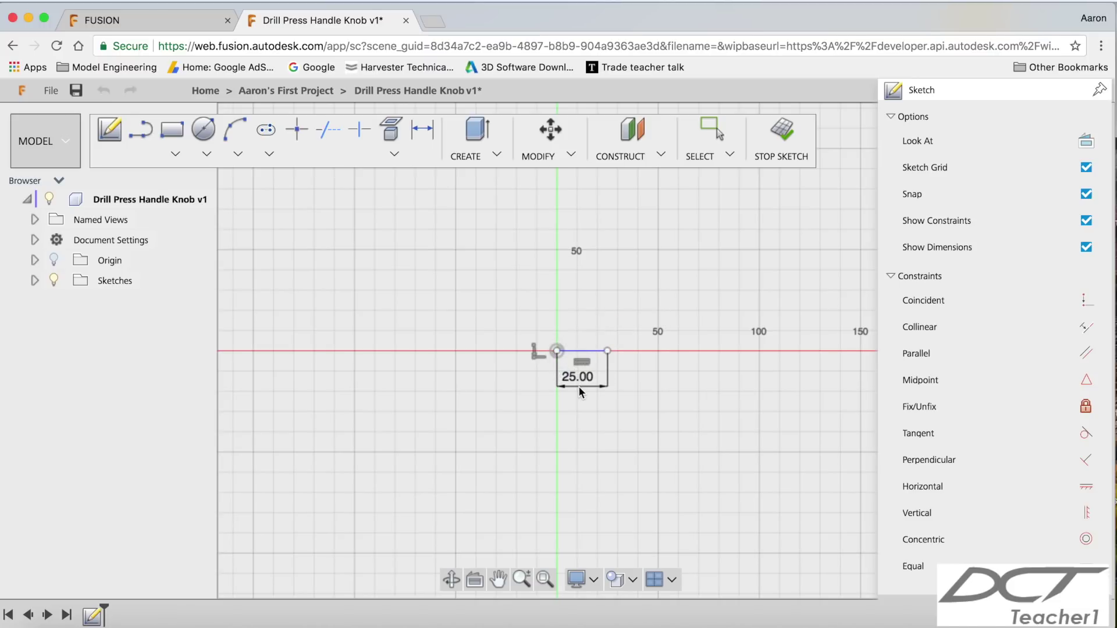
Draw the left side, corner chamfer, sloping top and right side to close the five-sided profile
click(546, 578)
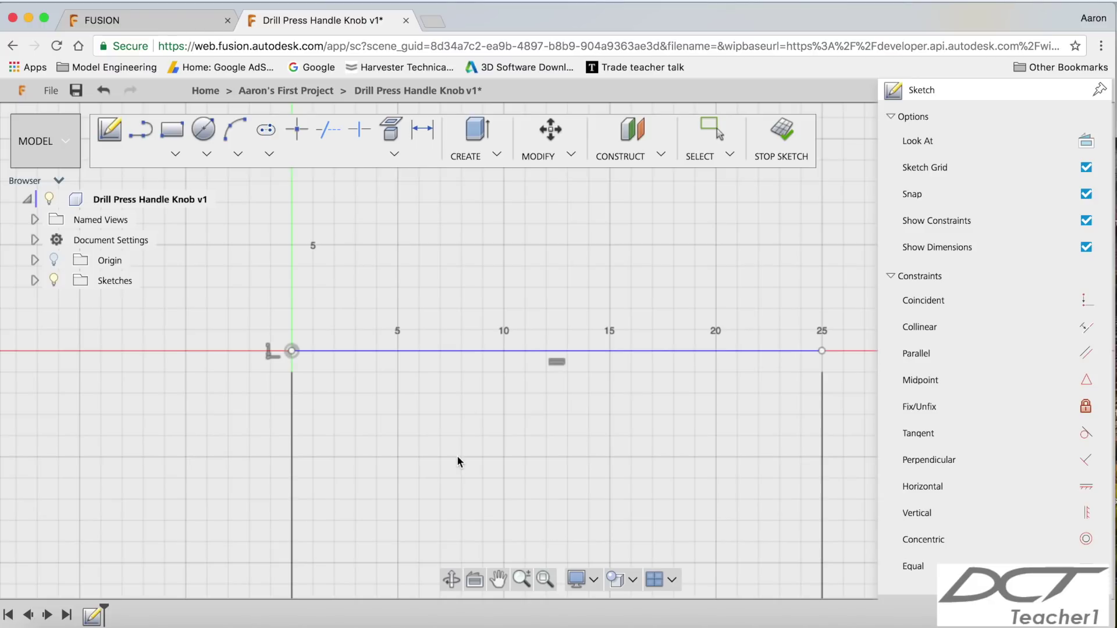
key(l)
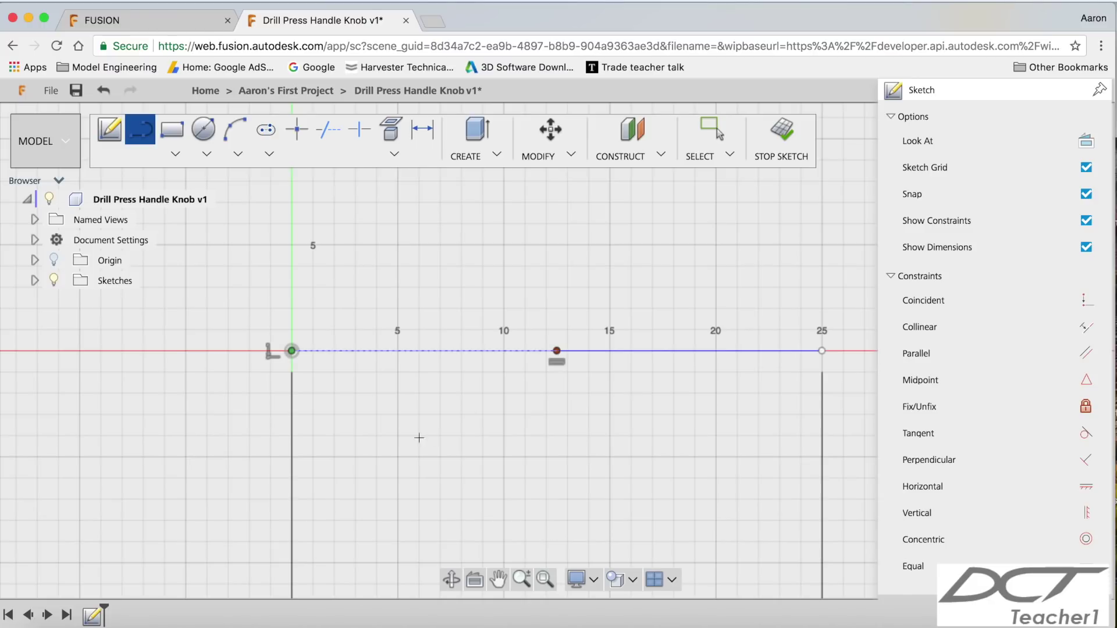
click(291, 351)
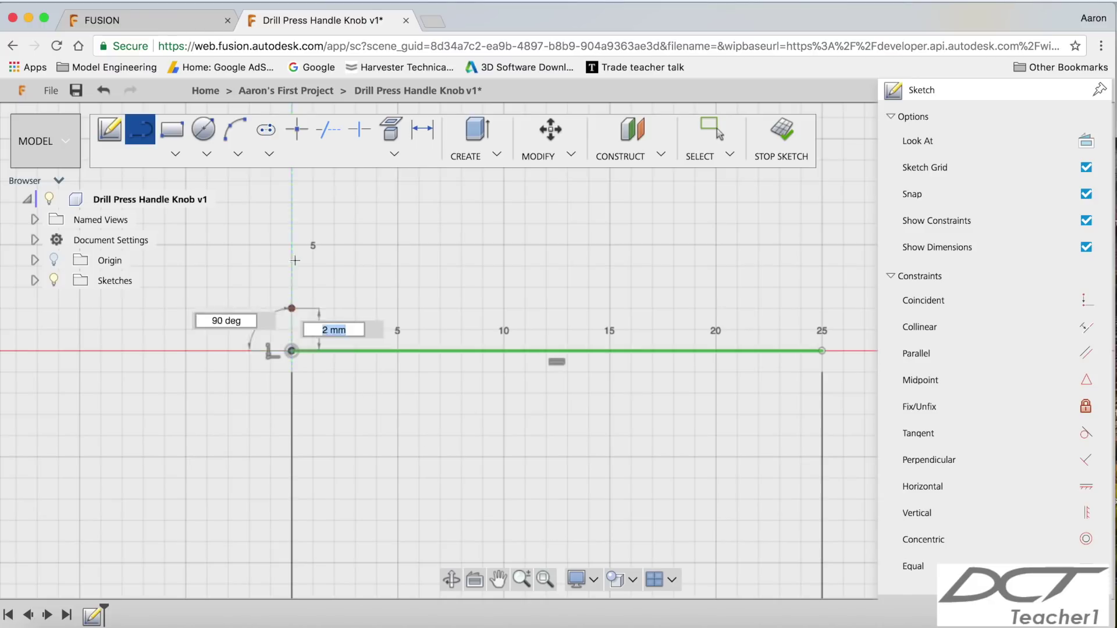
click(292, 224)
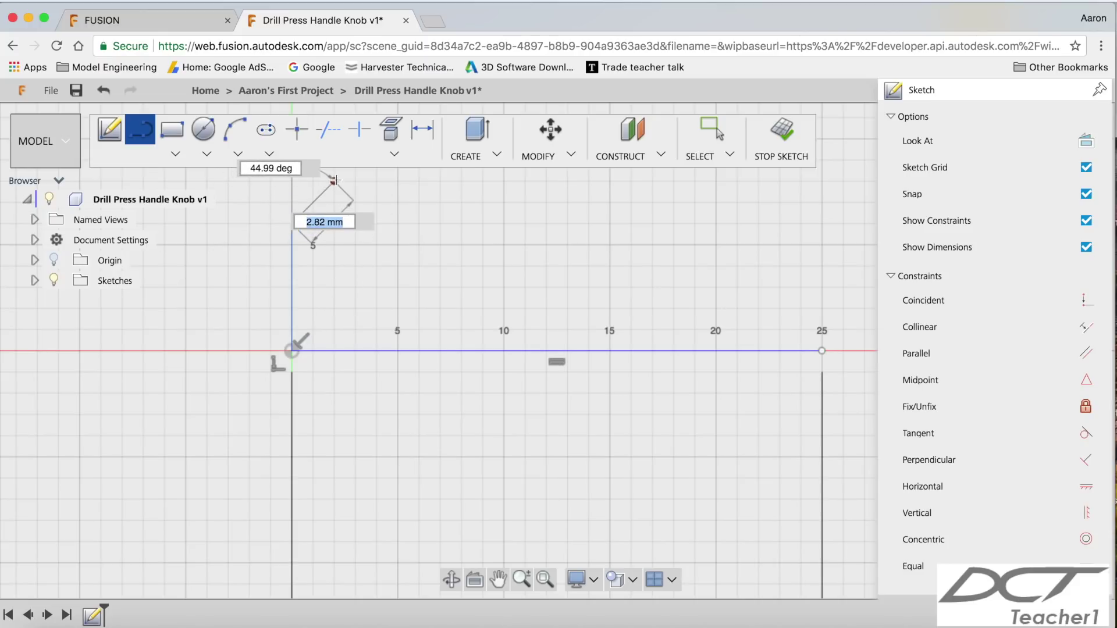
click(334, 181)
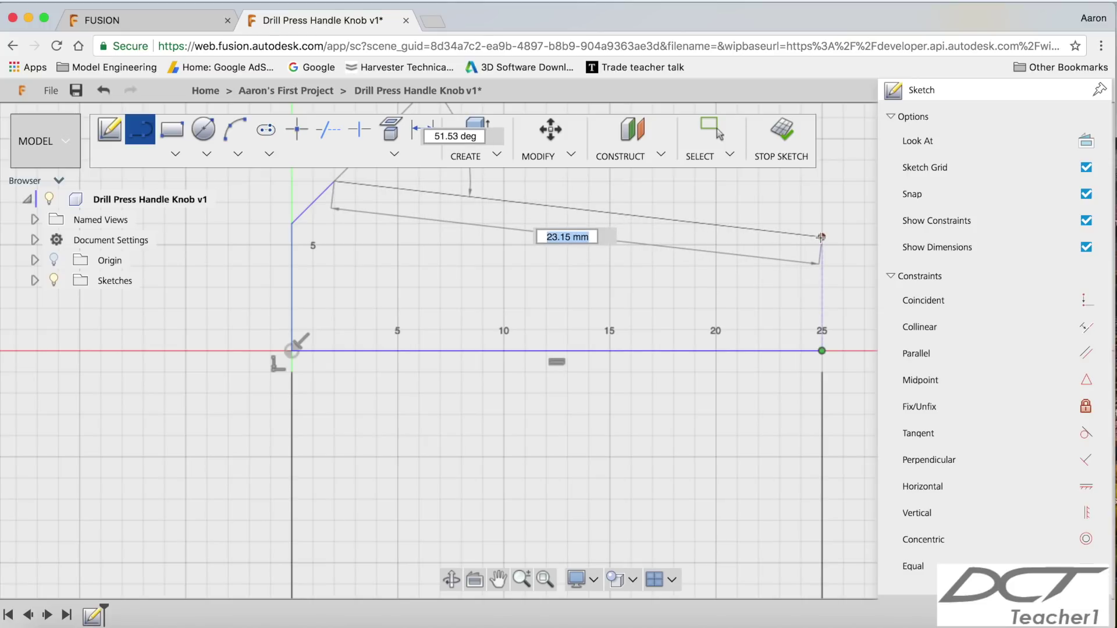
click(821, 237)
click(821, 350)
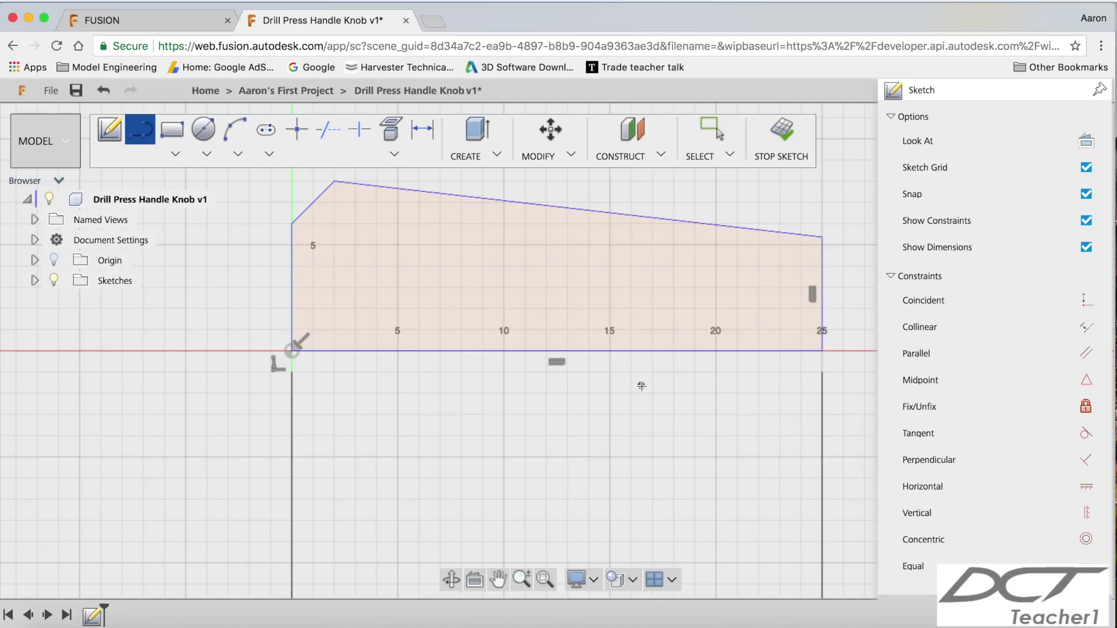
key(Escape)
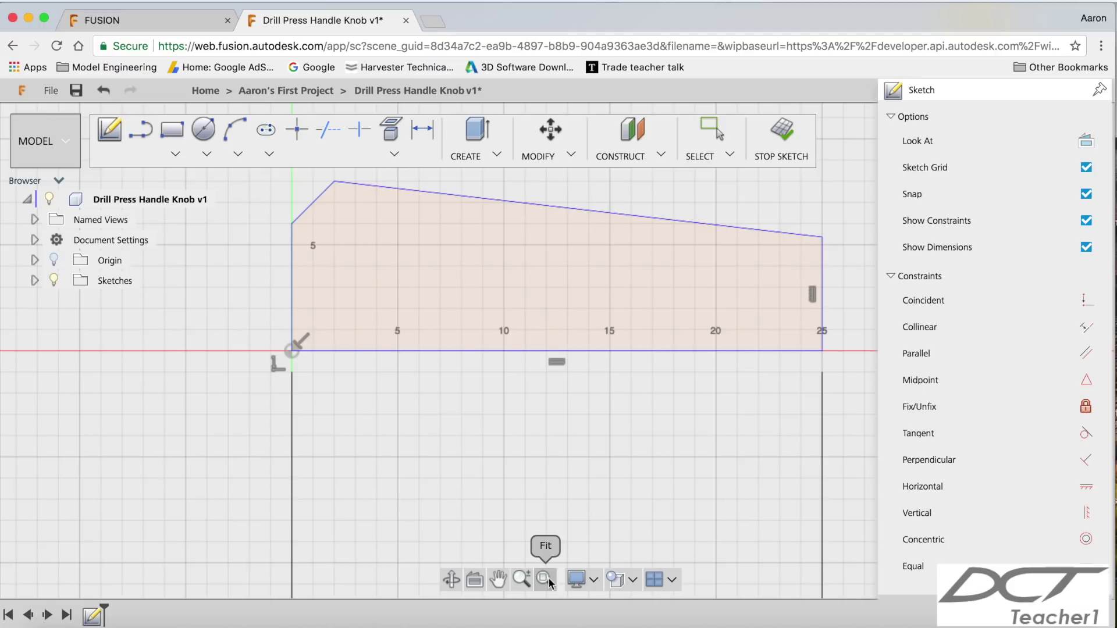
click(547, 579)
Constrain the left side edge equal to the right side edge
scroll(533, 541, up, 1)
scroll(533, 541, down, 1)
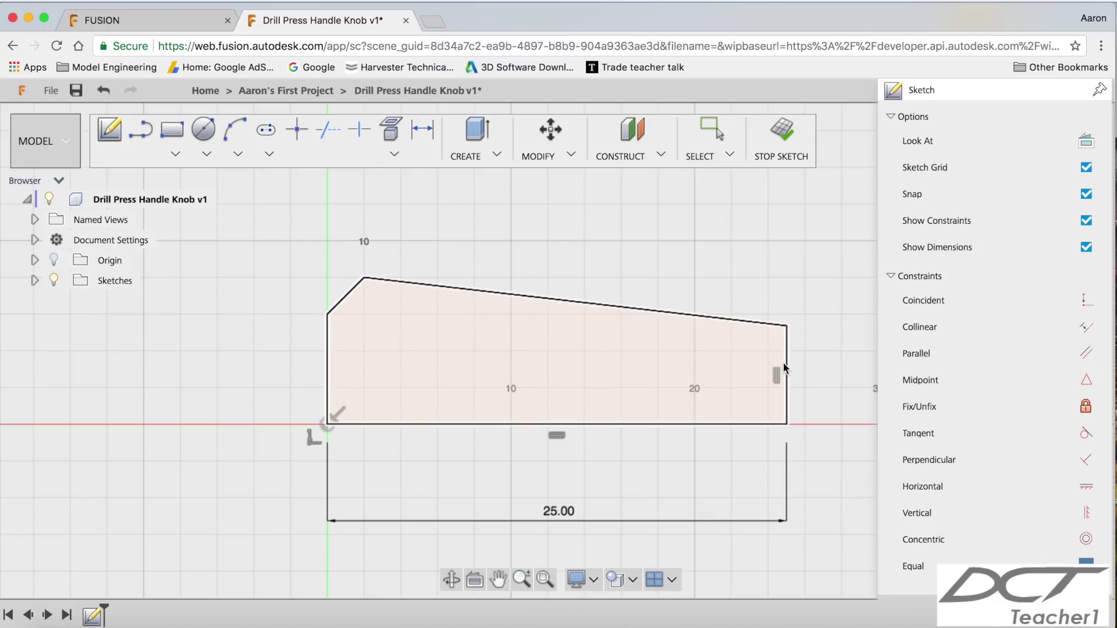
click(329, 366)
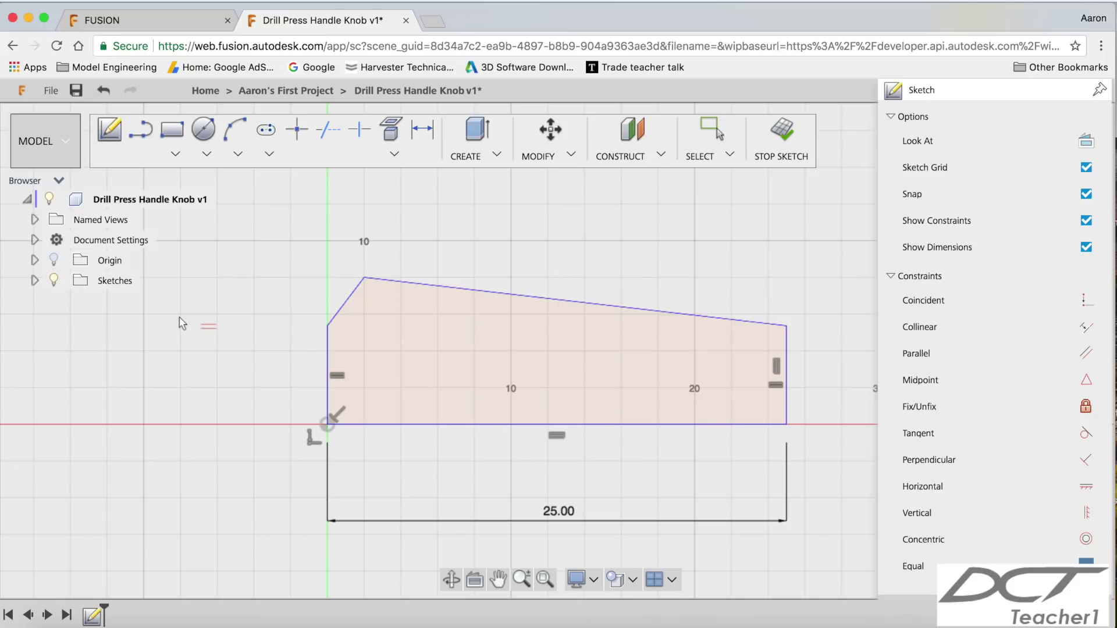
key(d)
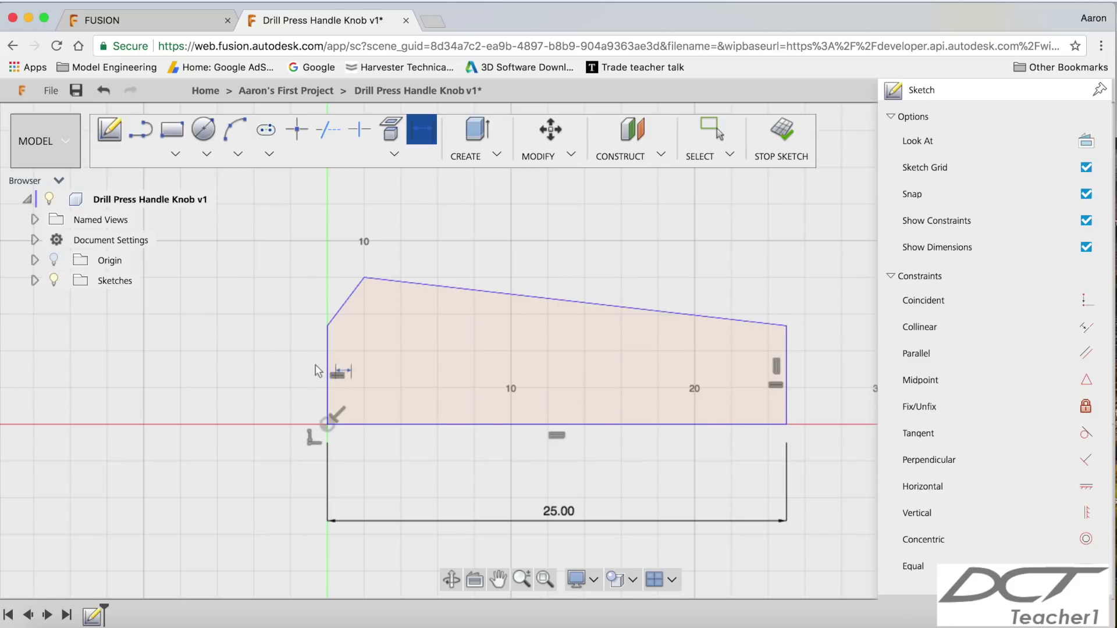
click(327, 366)
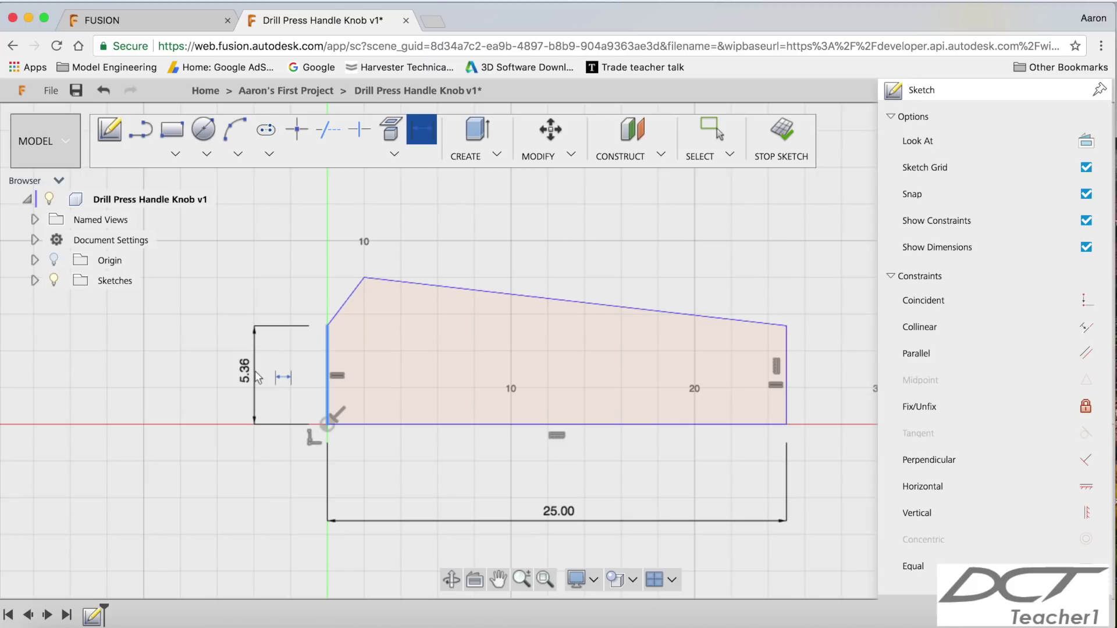
key(Escape)
Dimension the overall profile height as 20/2, giving 10 mm
key(d)
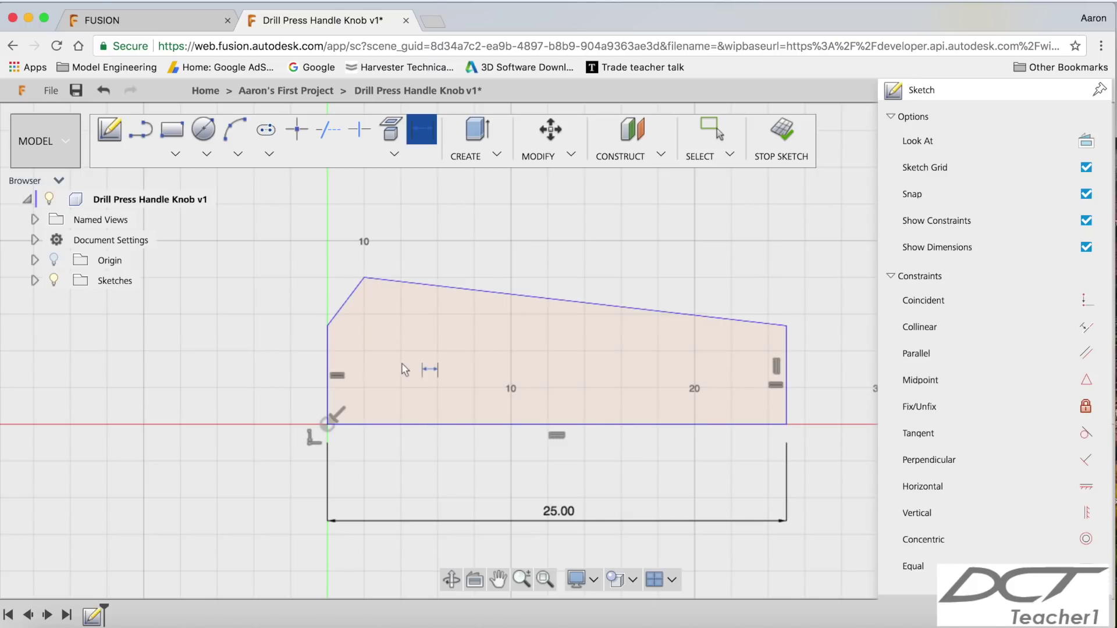
click(419, 424)
click(364, 278)
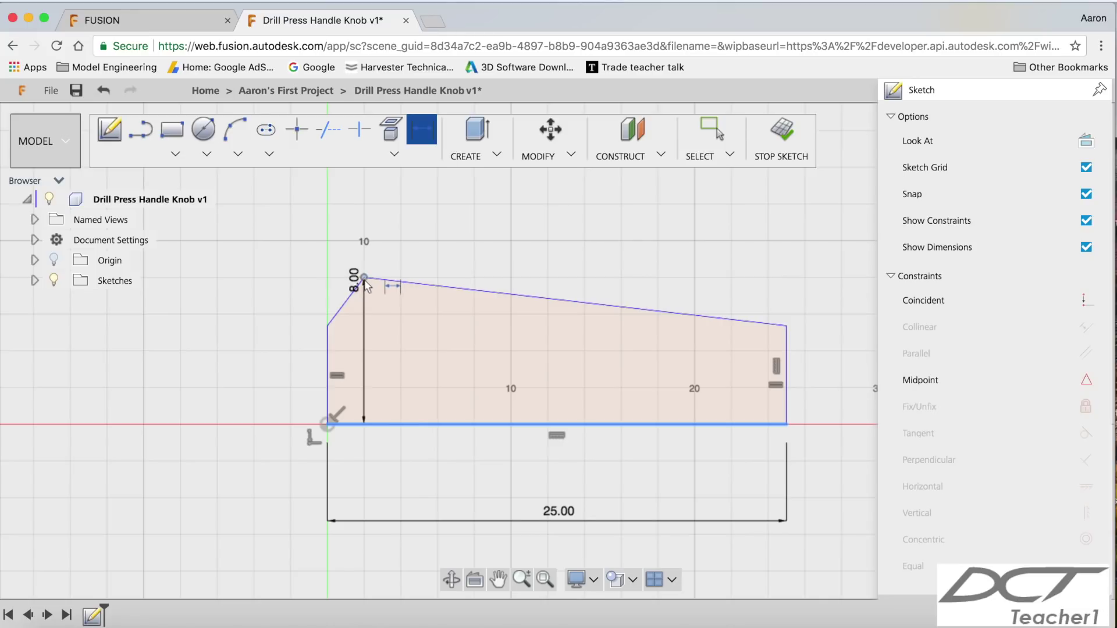
click(243, 333)
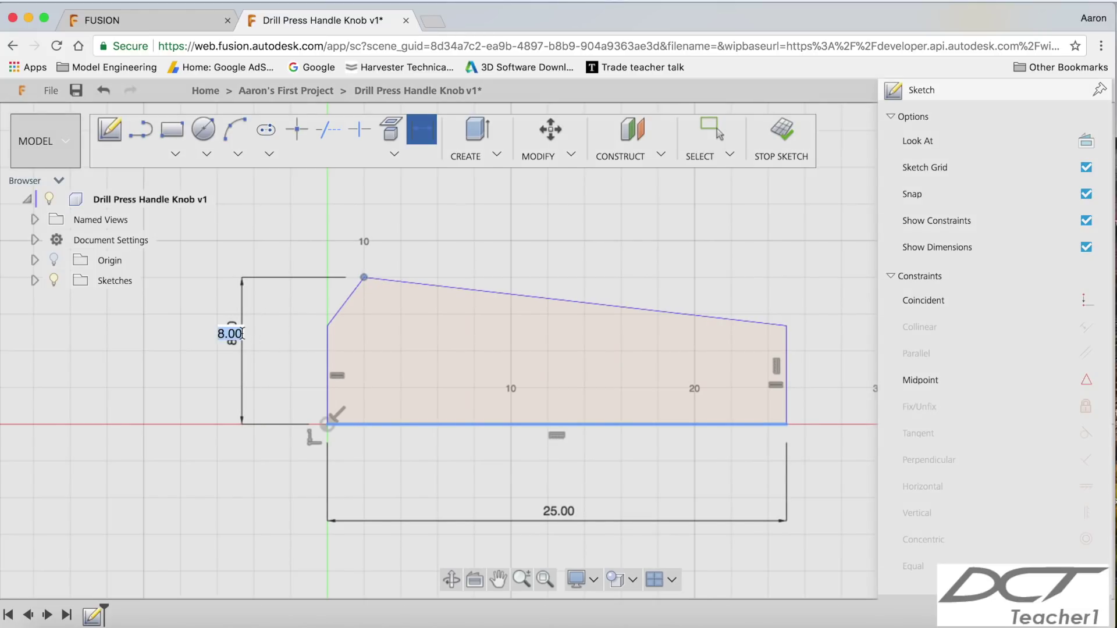
text(20/2)
key(Return)
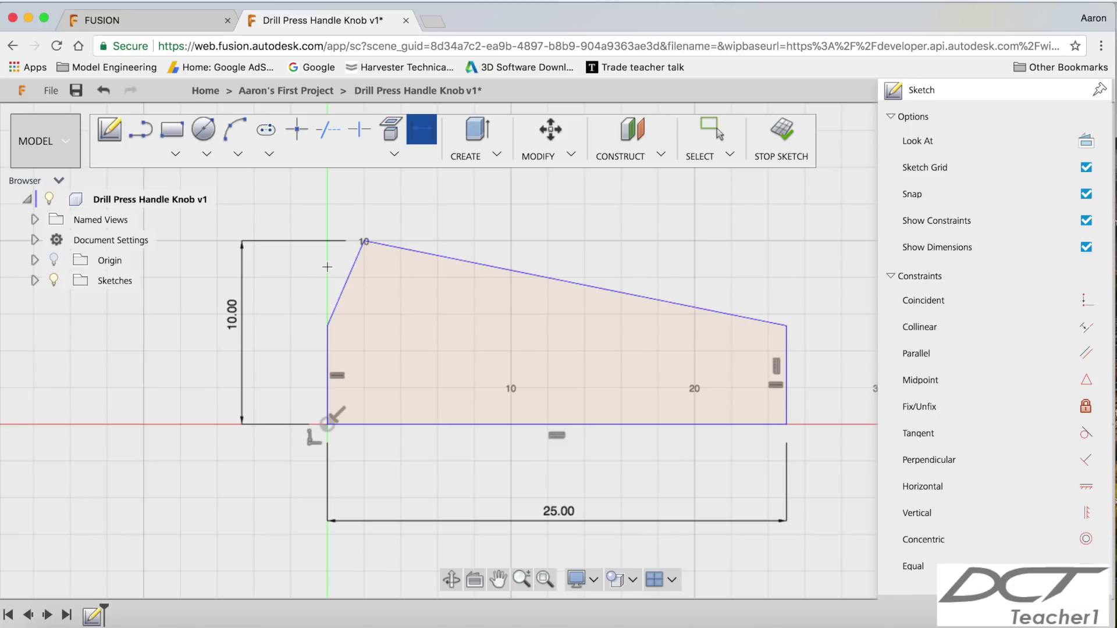
Dimension the left edge height as 15.5/2, giving 7.75 mm
scroll(326, 422, down, 1)
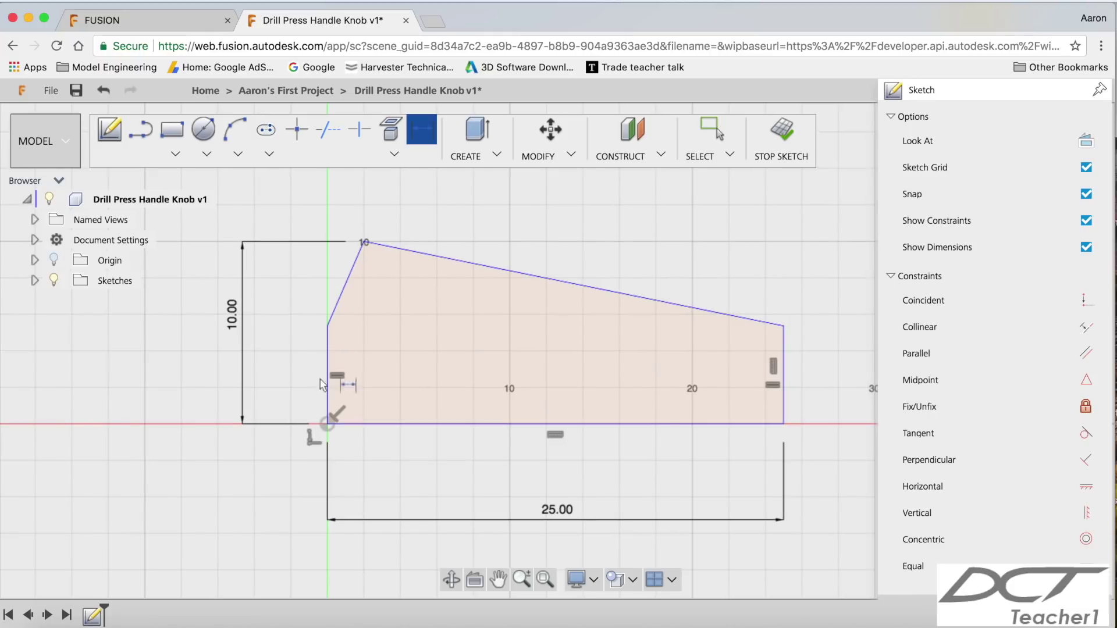
click(328, 418)
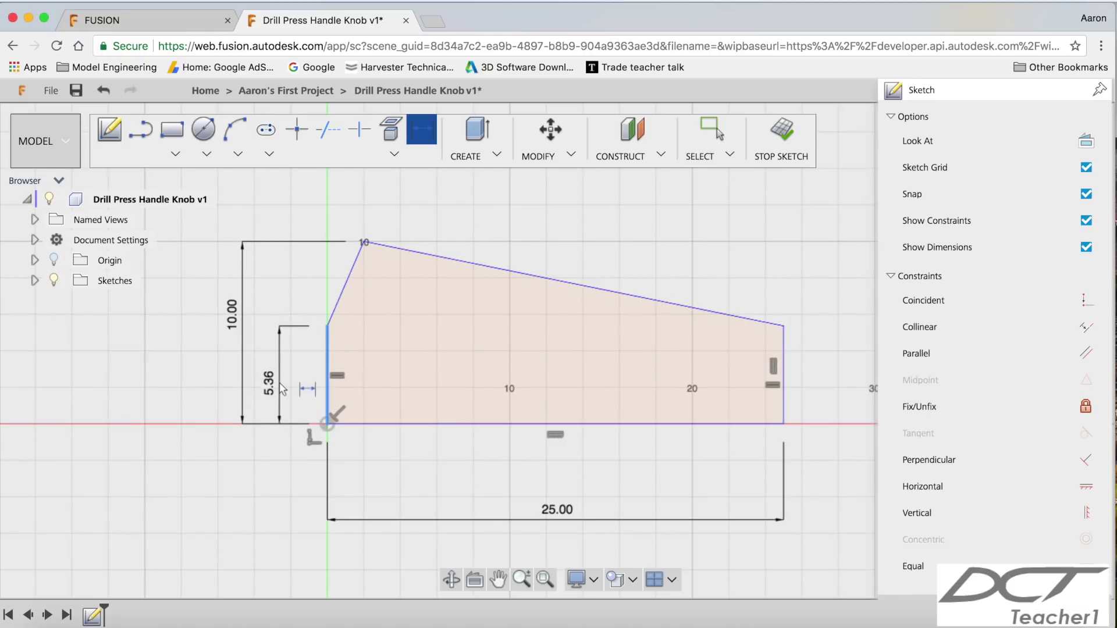
click(279, 376)
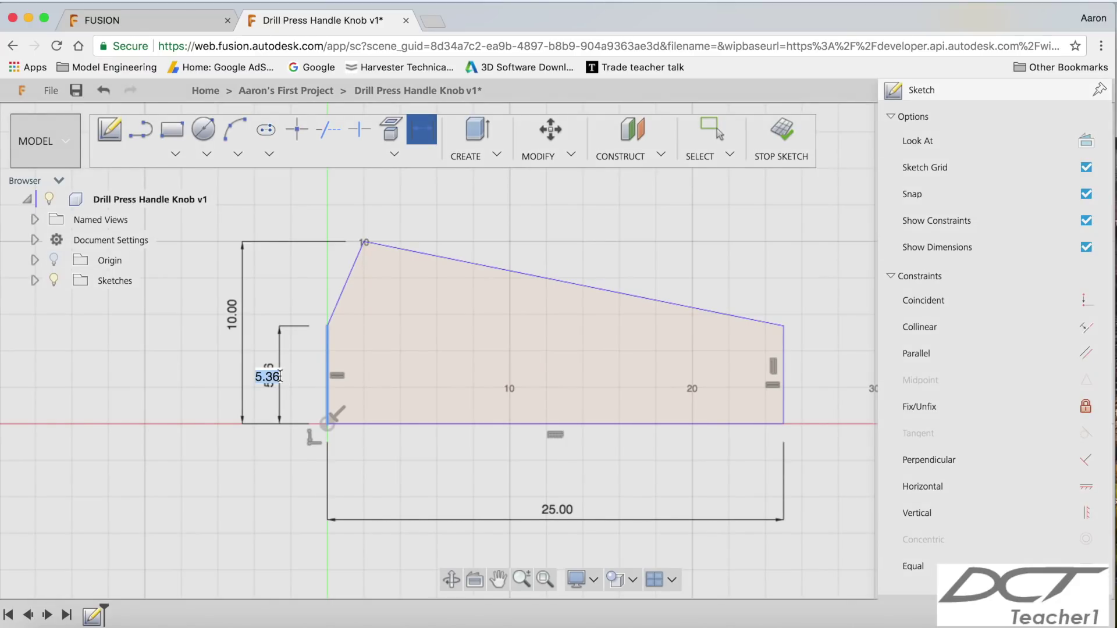
text(15)
text(.5/2)
key(Return)
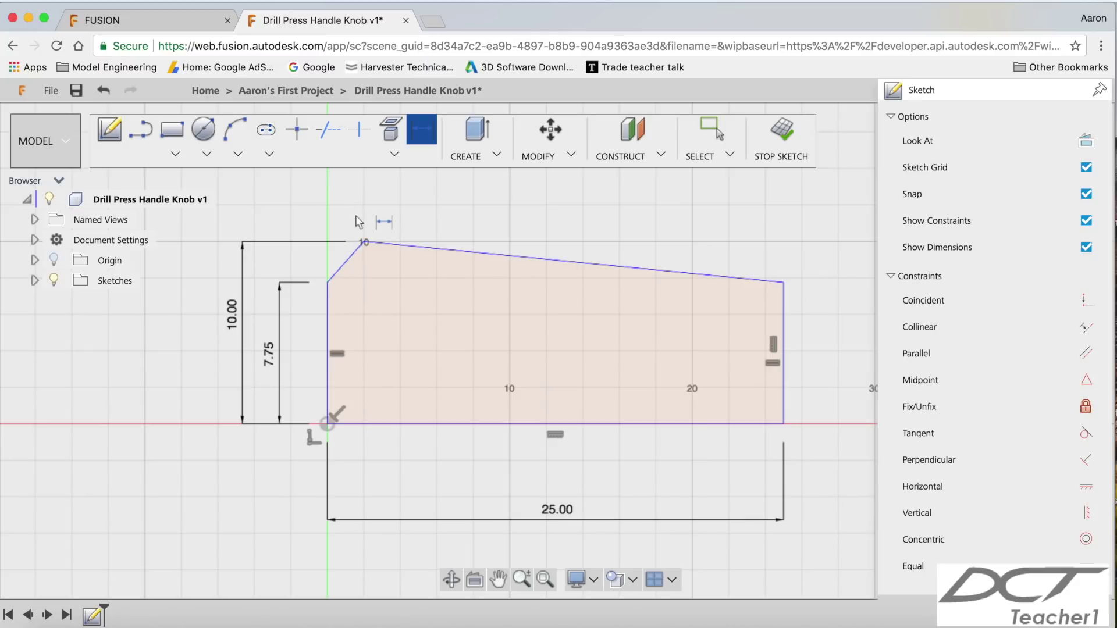
Set the angle between the chamfer and top edge to 141°
click(355, 251)
click(387, 243)
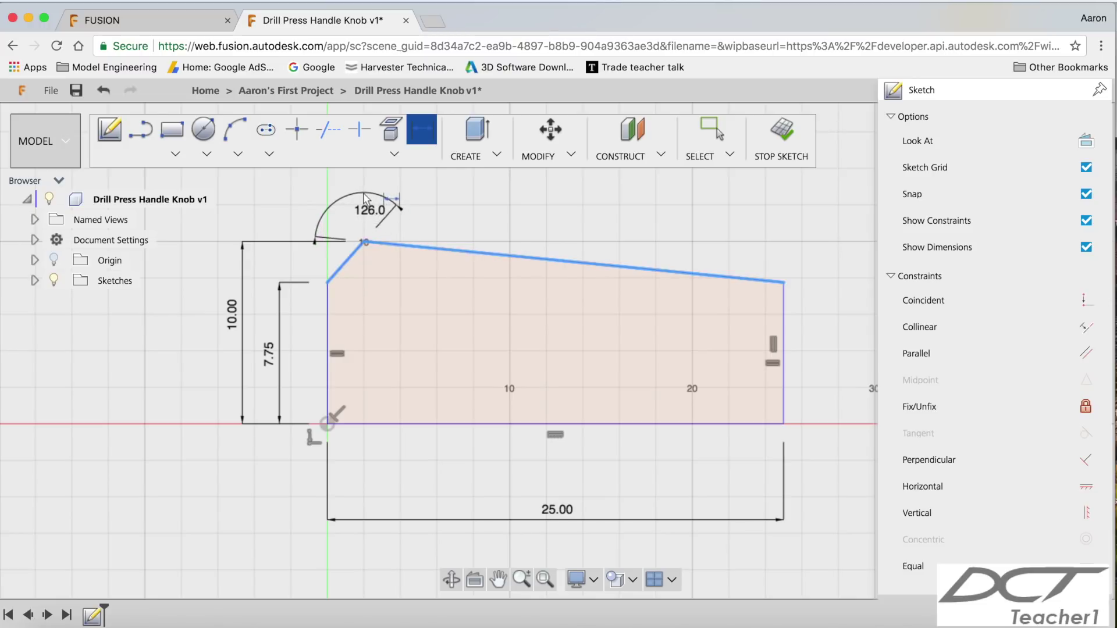
click(364, 197)
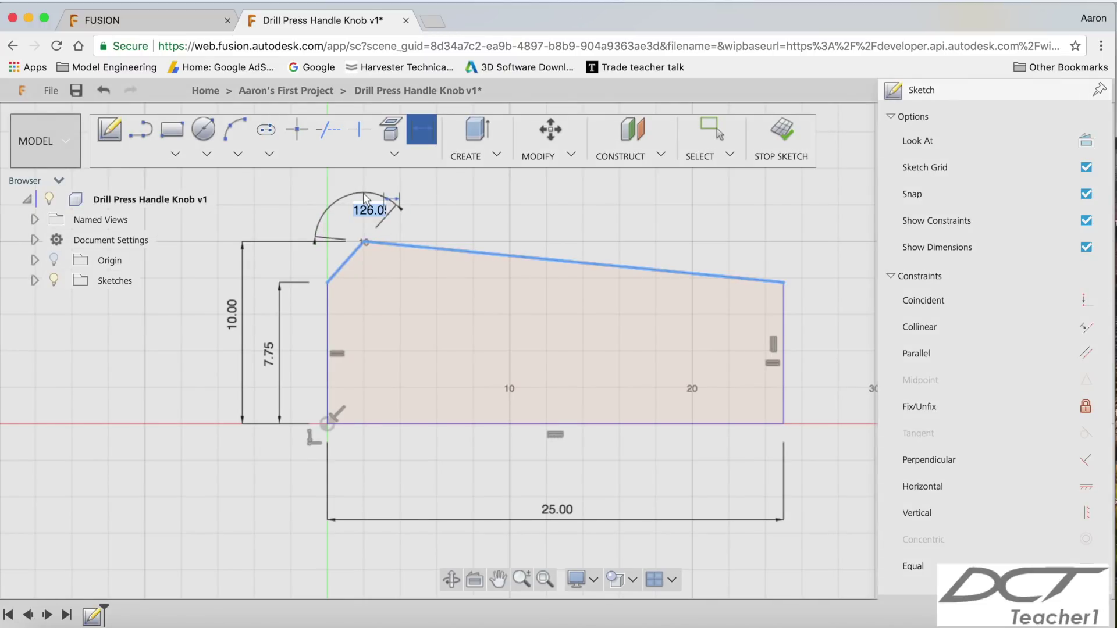
text(141)
key(Return)
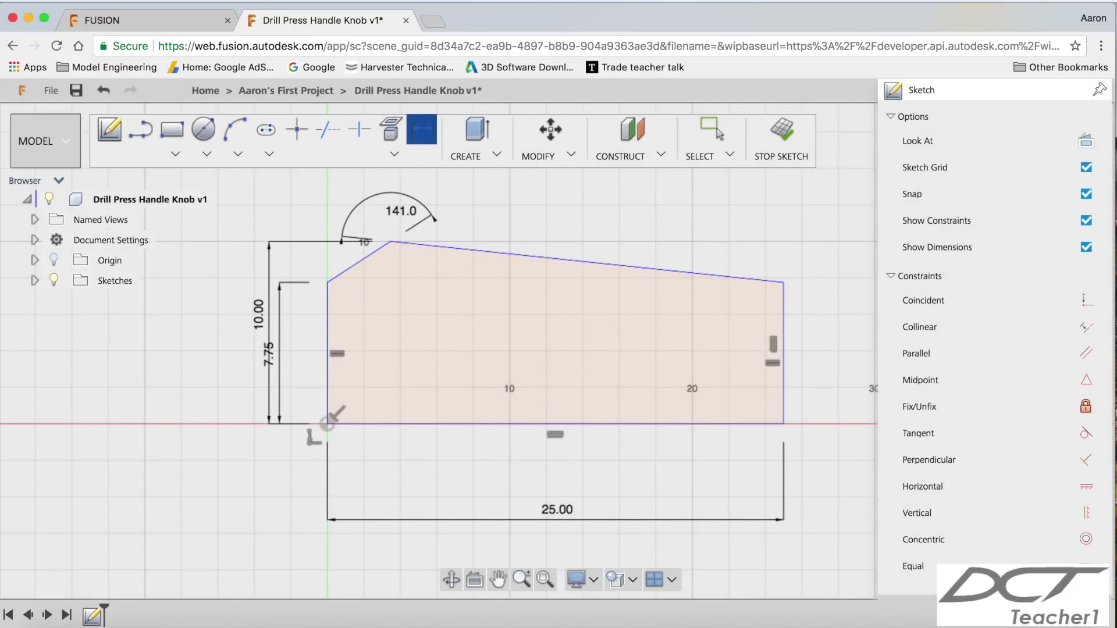
Reposition the 10.00, 25.00 and 141.0 dimension labels and fit the profile in view
scroll(288, 295, down, 6)
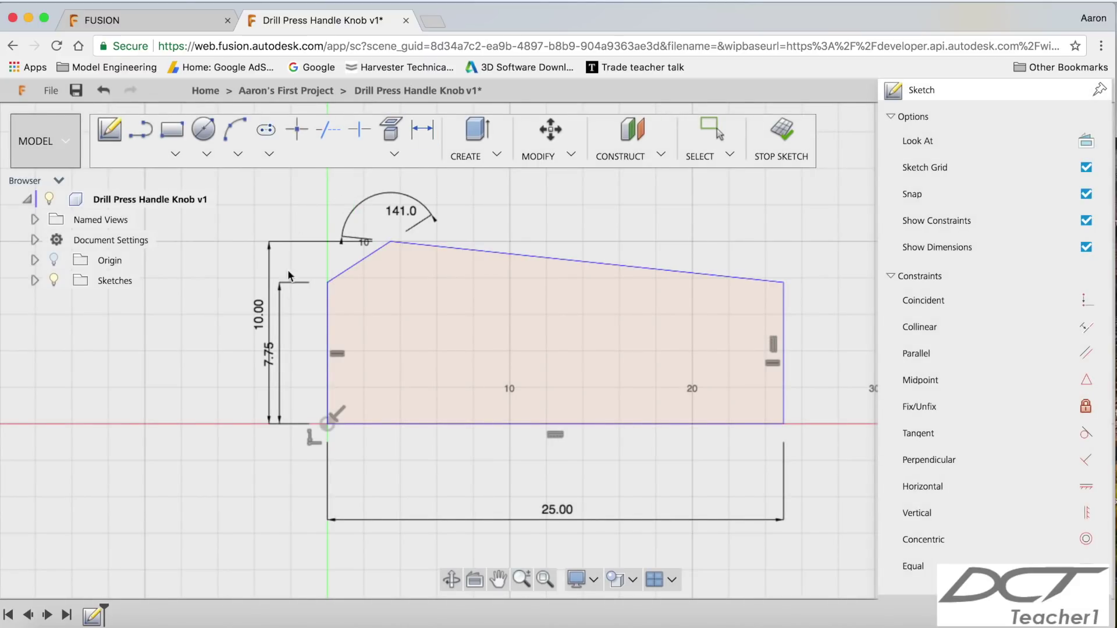
drag(270, 307, 247, 311)
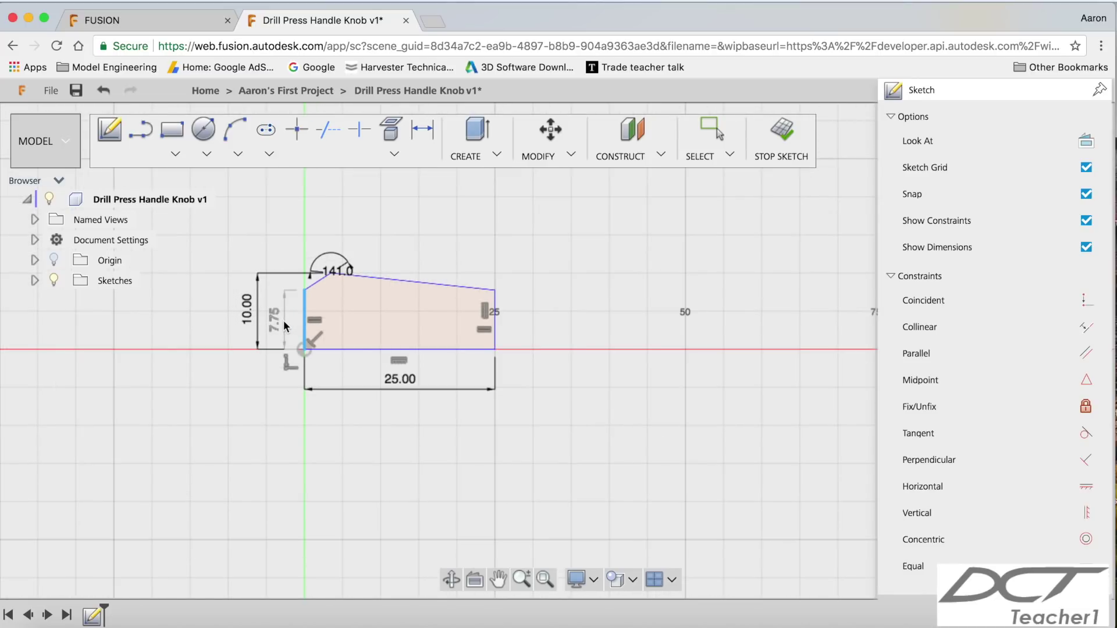
drag(391, 383, 391, 375)
drag(355, 279, 335, 227)
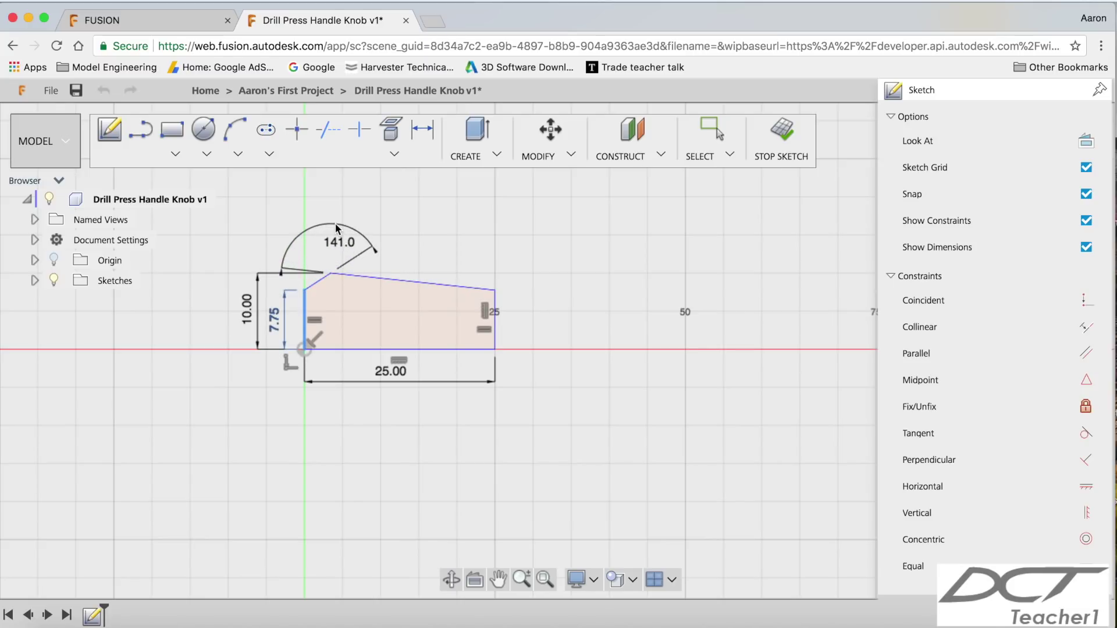
click(547, 579)
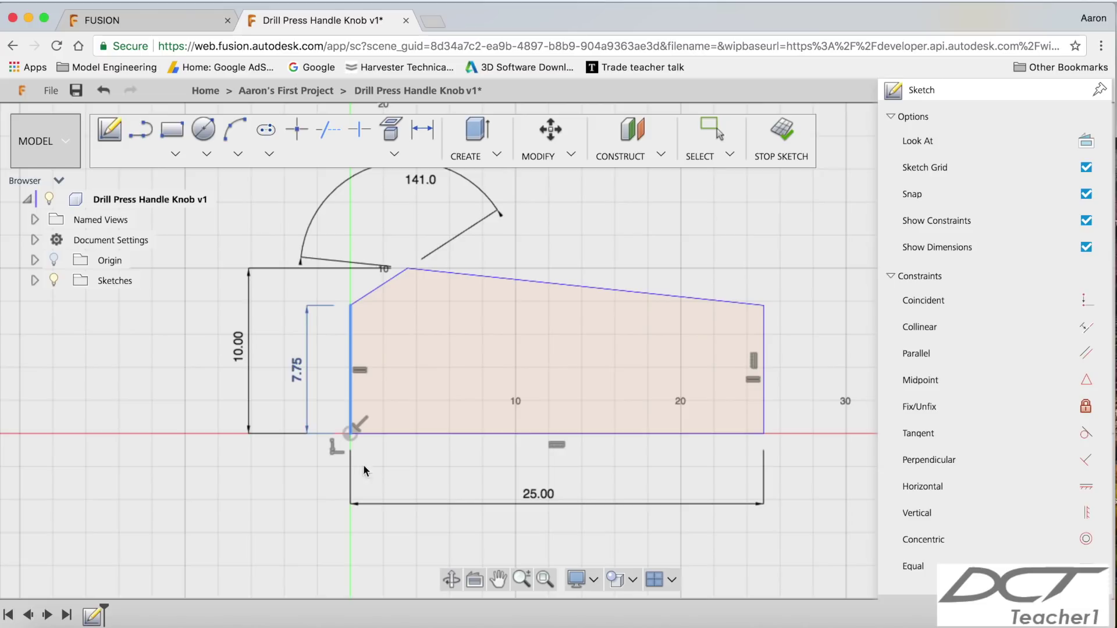
Revolve the sketch profile 360° around the central axis into a solid knob body
click(492, 158)
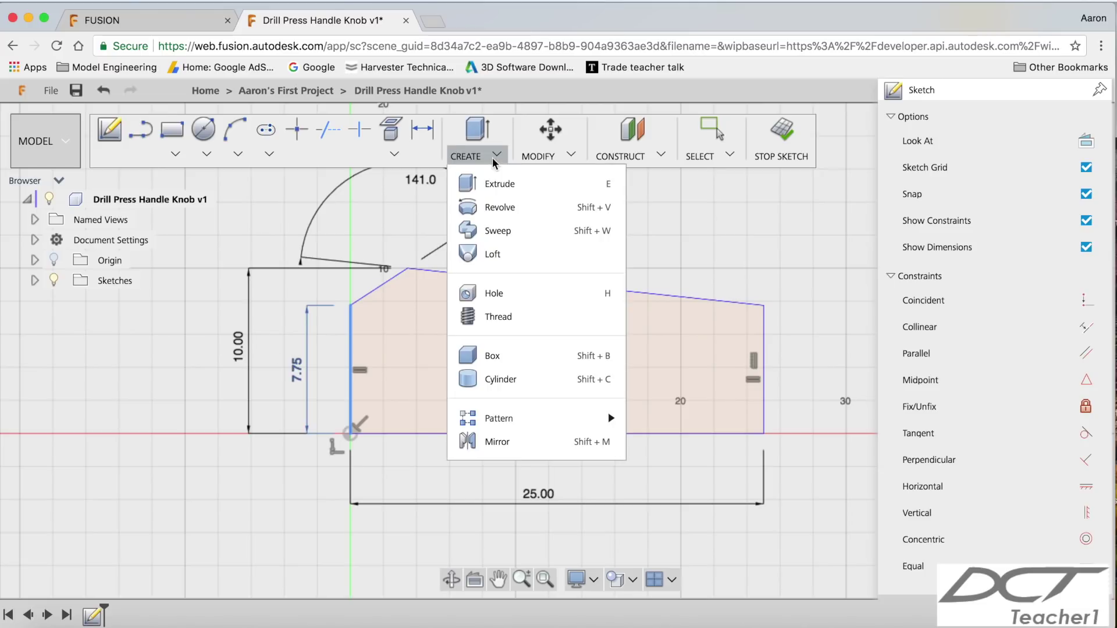
click(508, 209)
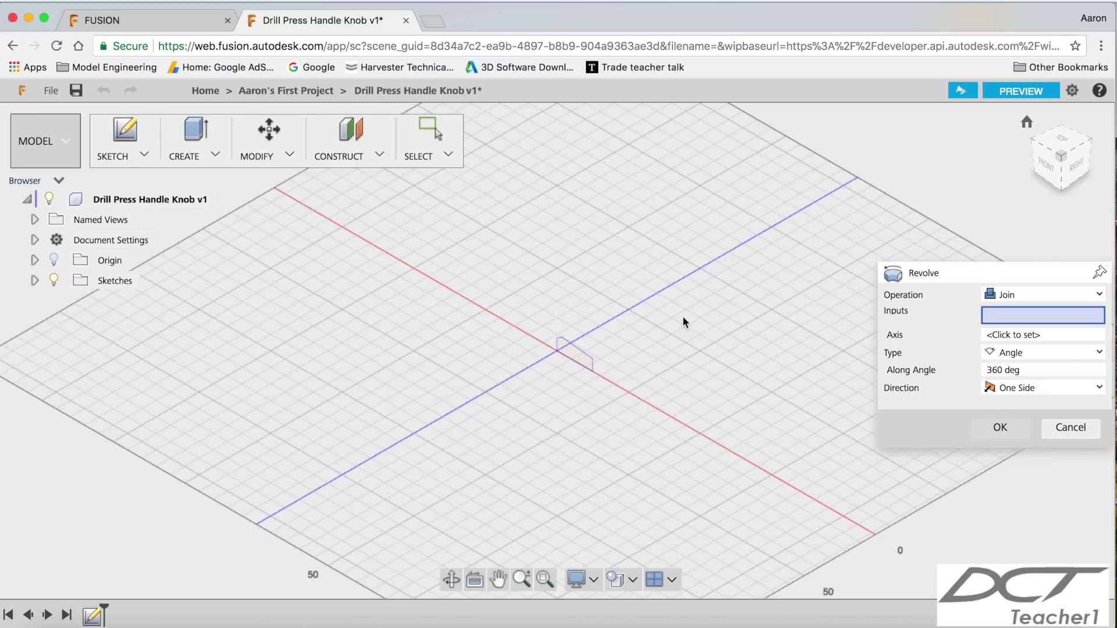
click(573, 356)
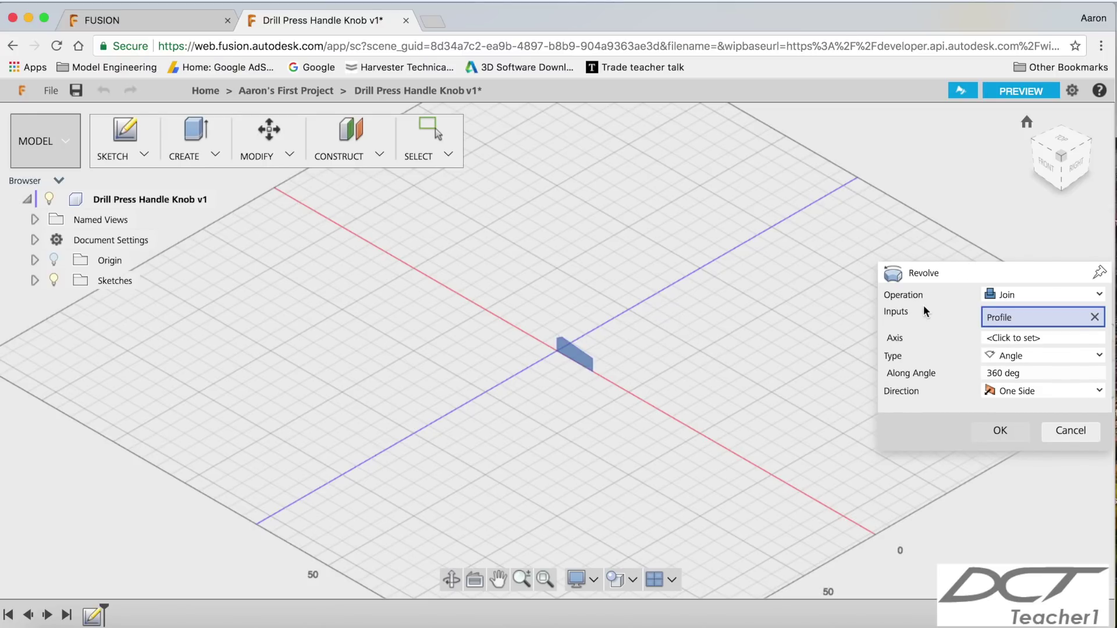
click(1001, 341)
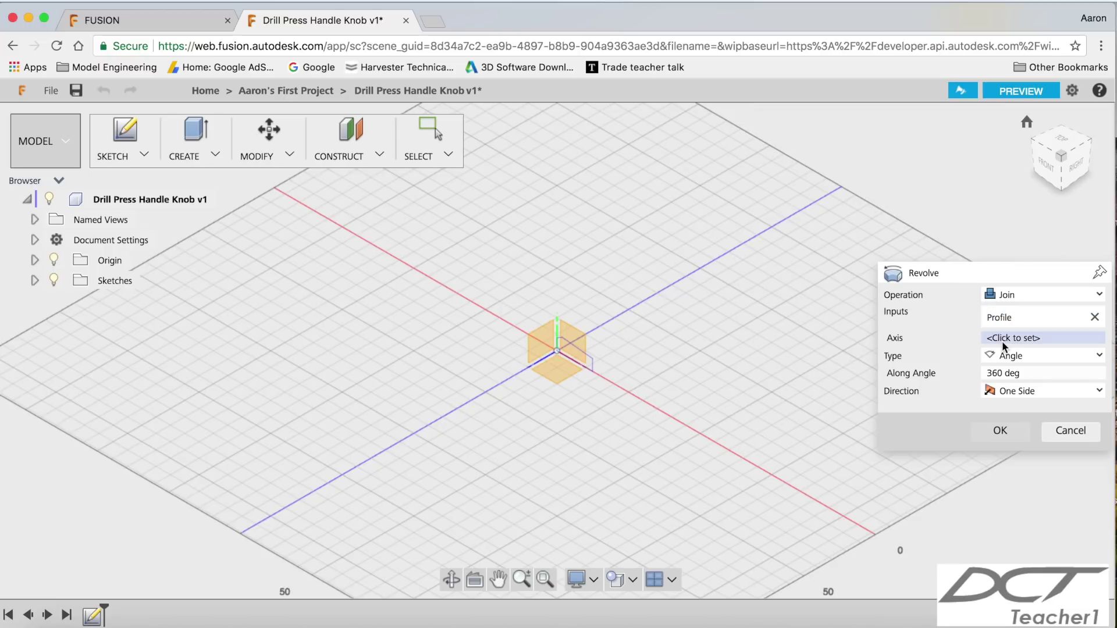
click(573, 365)
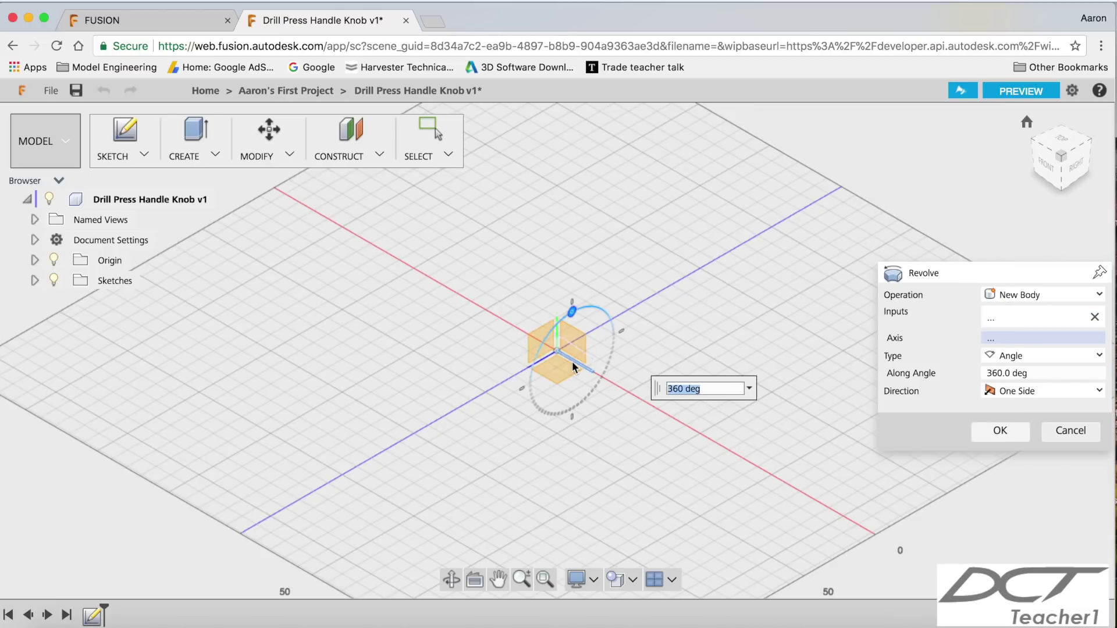
click(1007, 437)
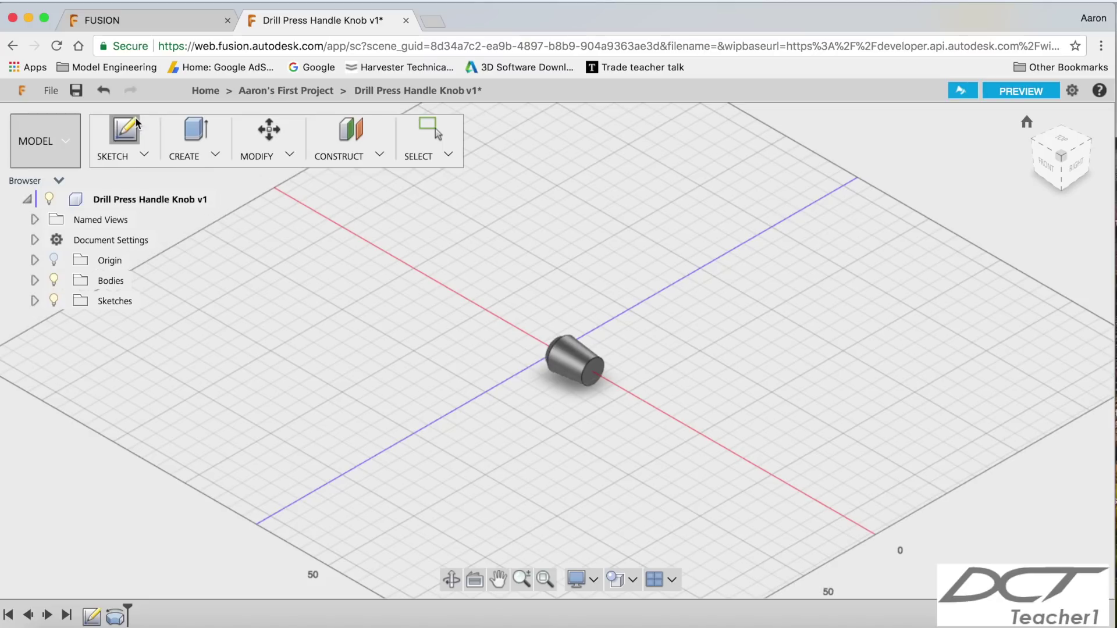
Save the design as version v2 and inspect the body from the front and home views
click(75, 90)
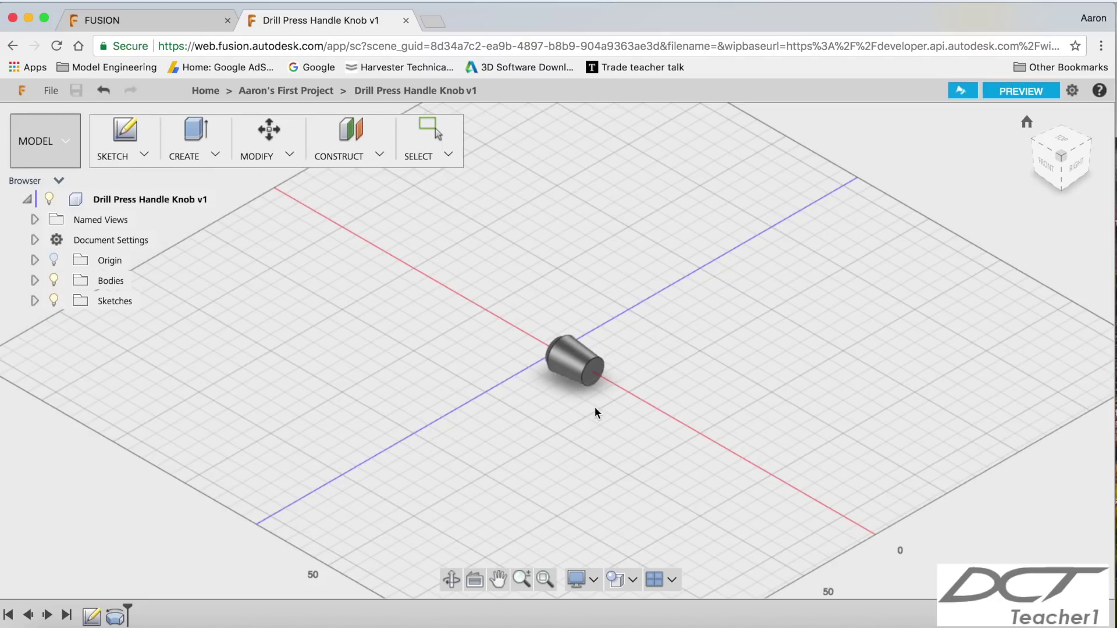
click(547, 583)
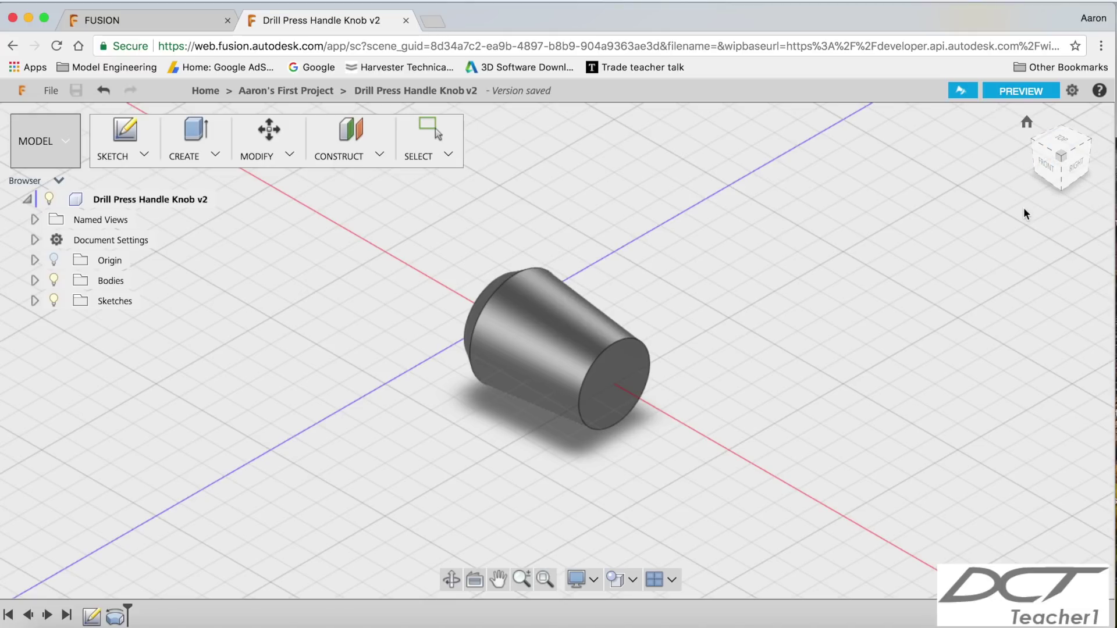
click(1046, 166)
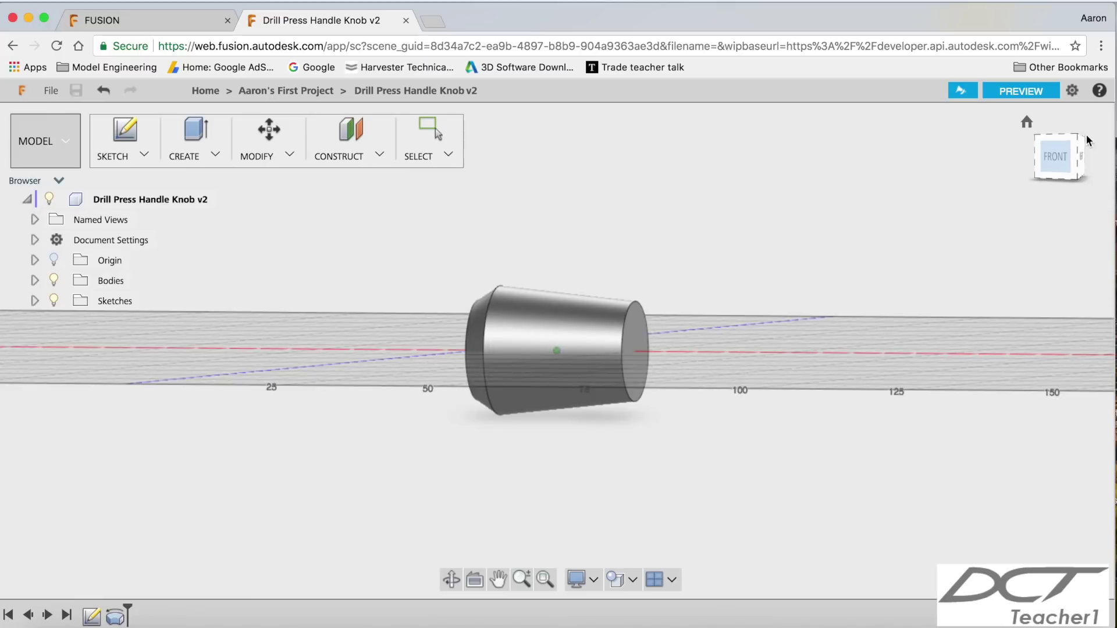
click(1027, 121)
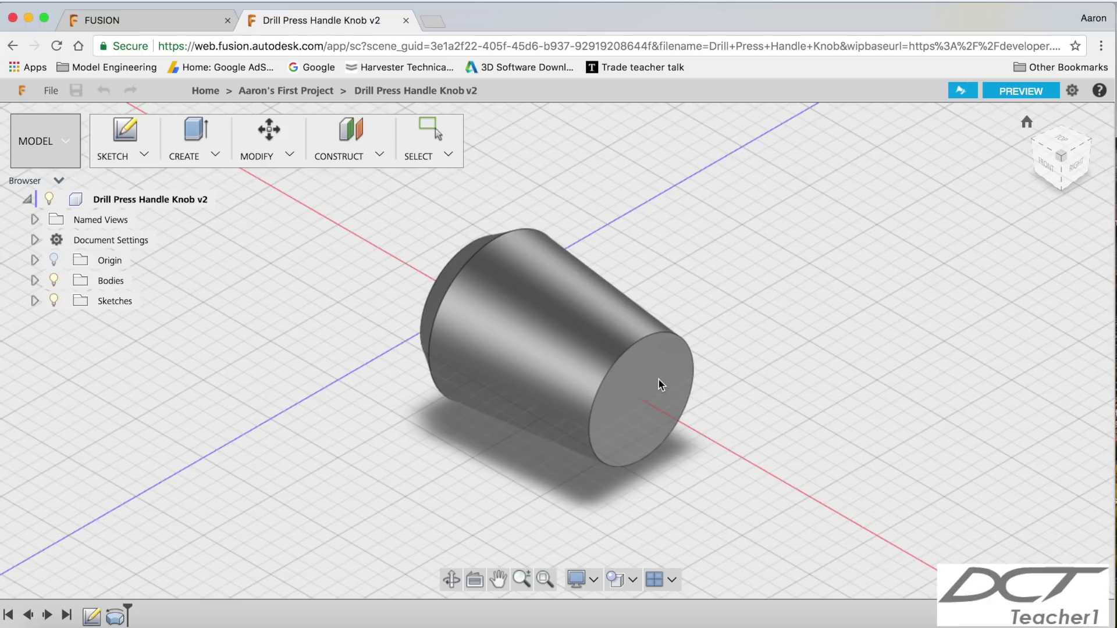
On the knob's flat end face, draw a Ø6.25 mm circle at the face centre
click(644, 376)
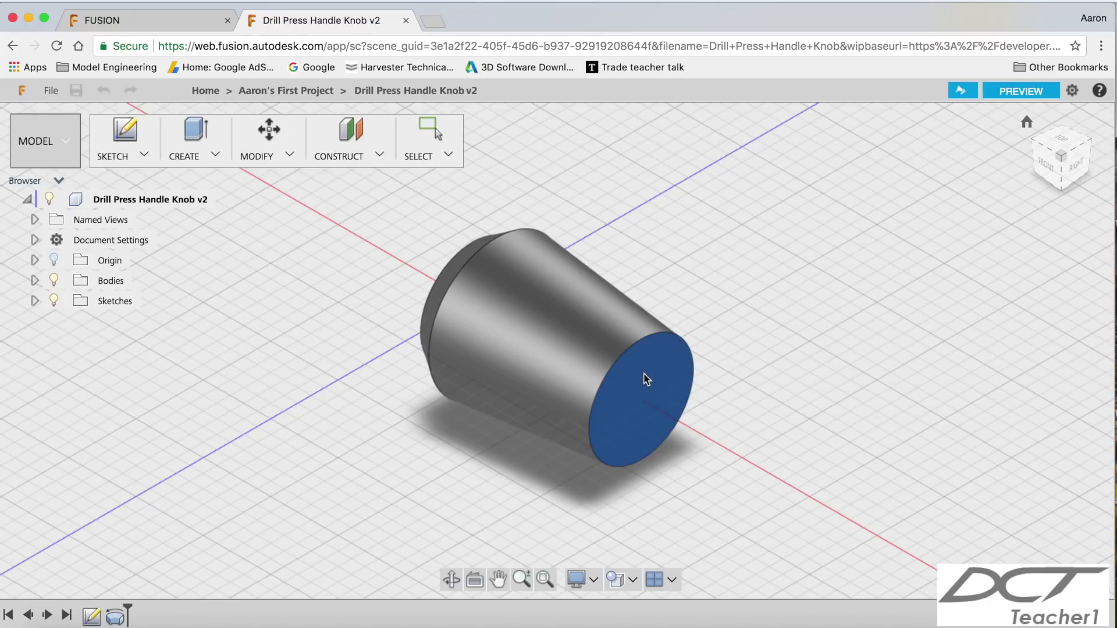
click(194, 159)
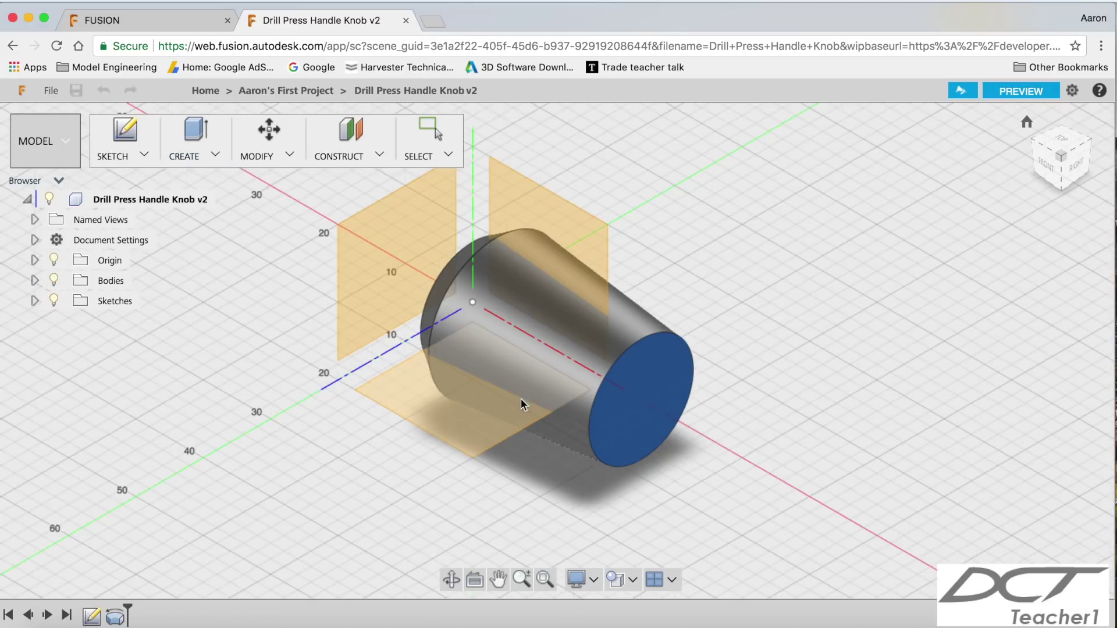
click(641, 399)
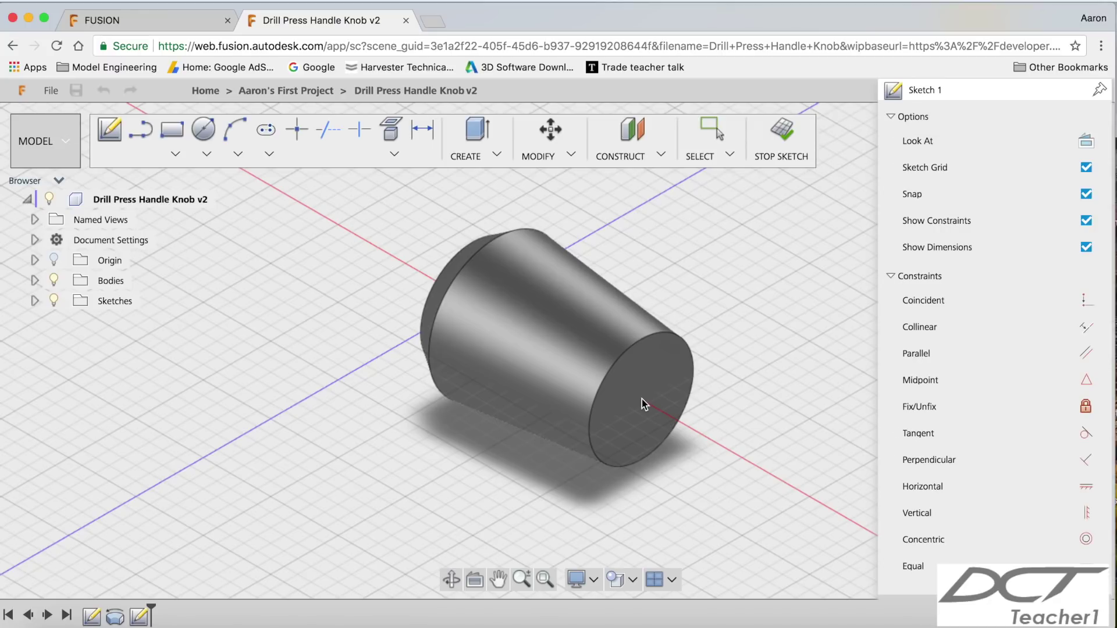
key(c)
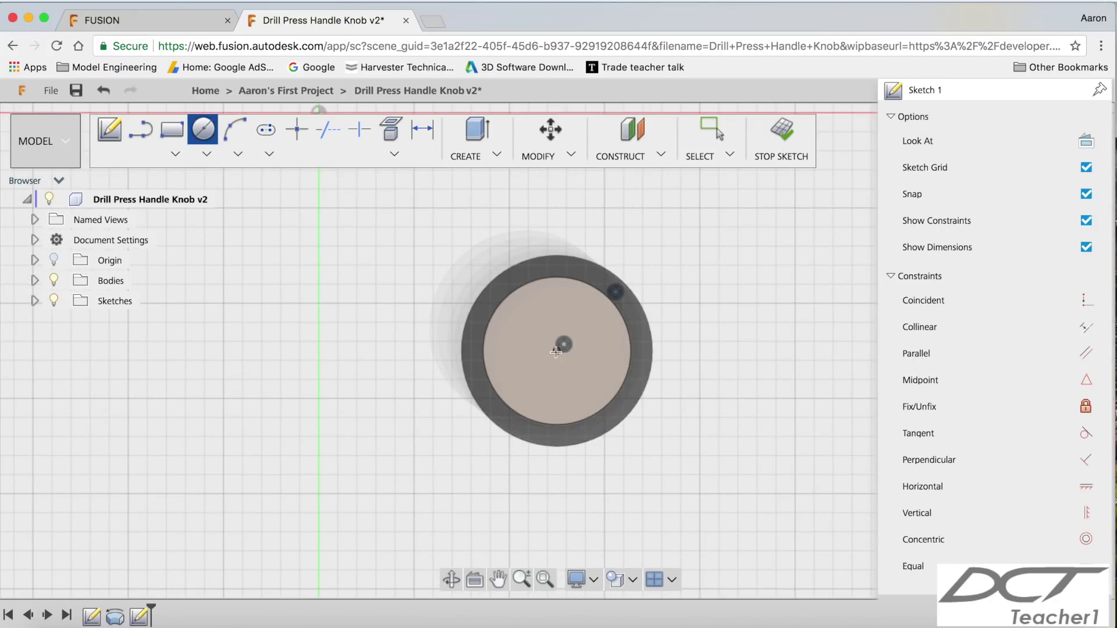
click(556, 351)
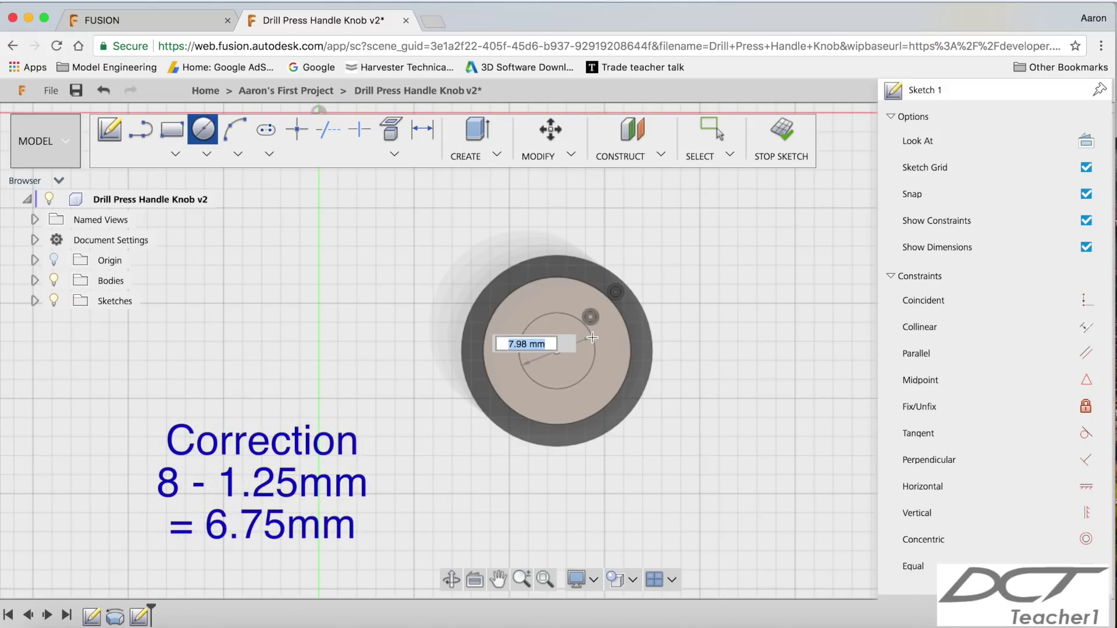
text(6.2)
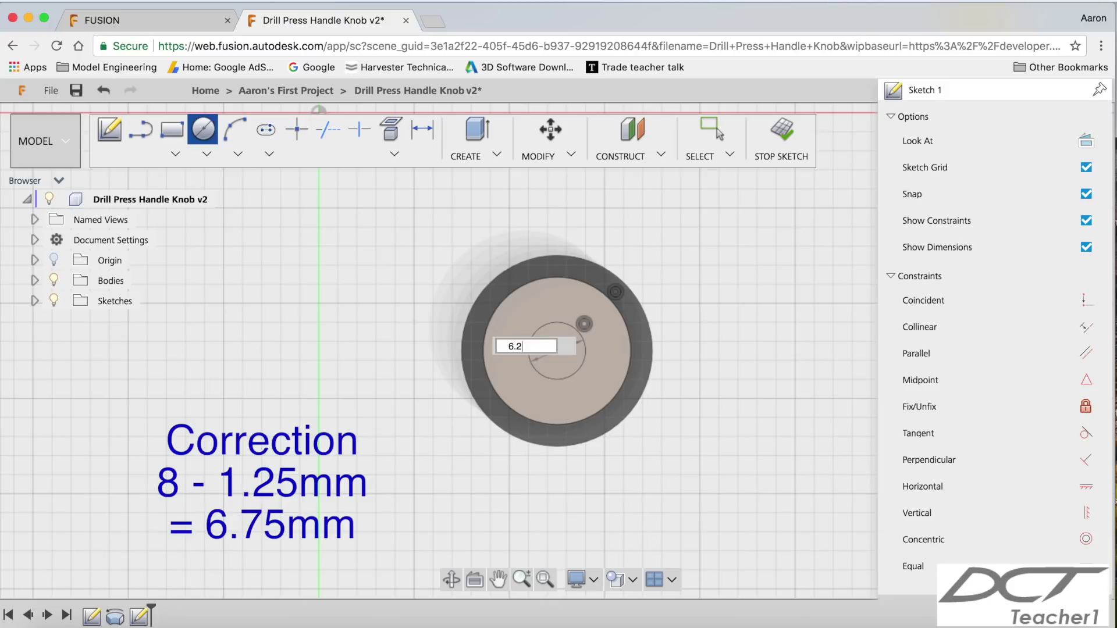
text(5)
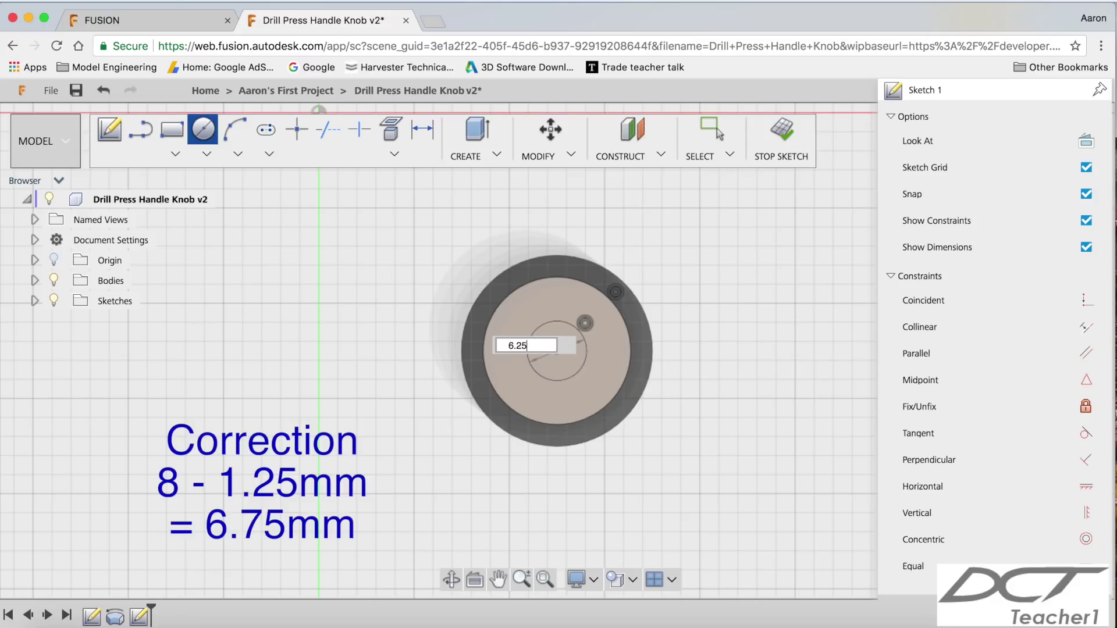
key(Tab)
key(Return)
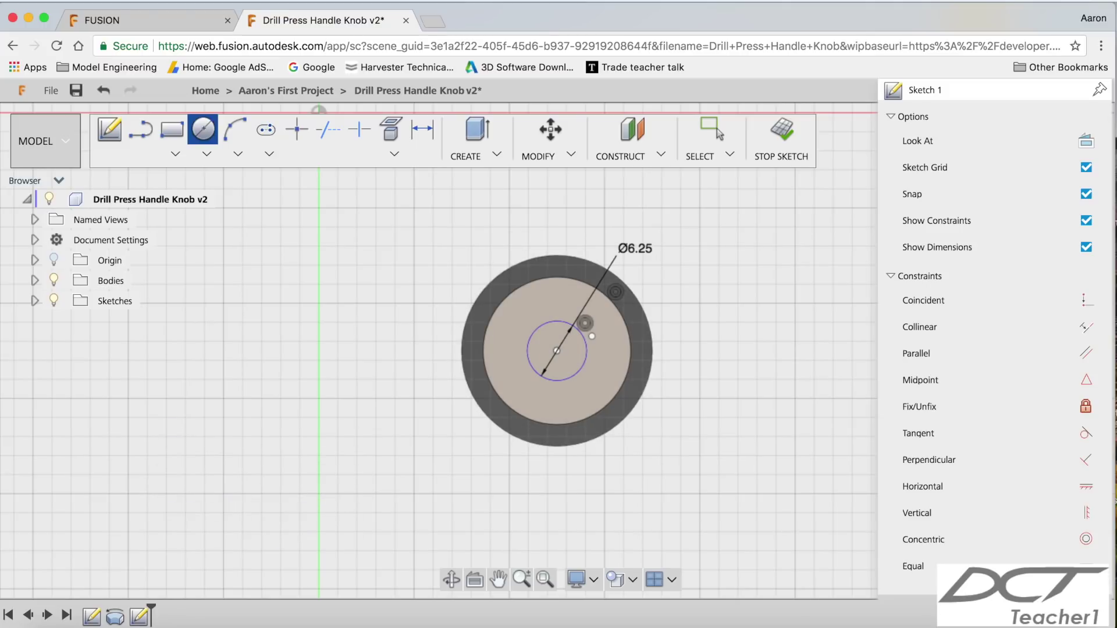
Extrude the Ø6.25 mm circle -20 mm as a cut into the knob
key(e)
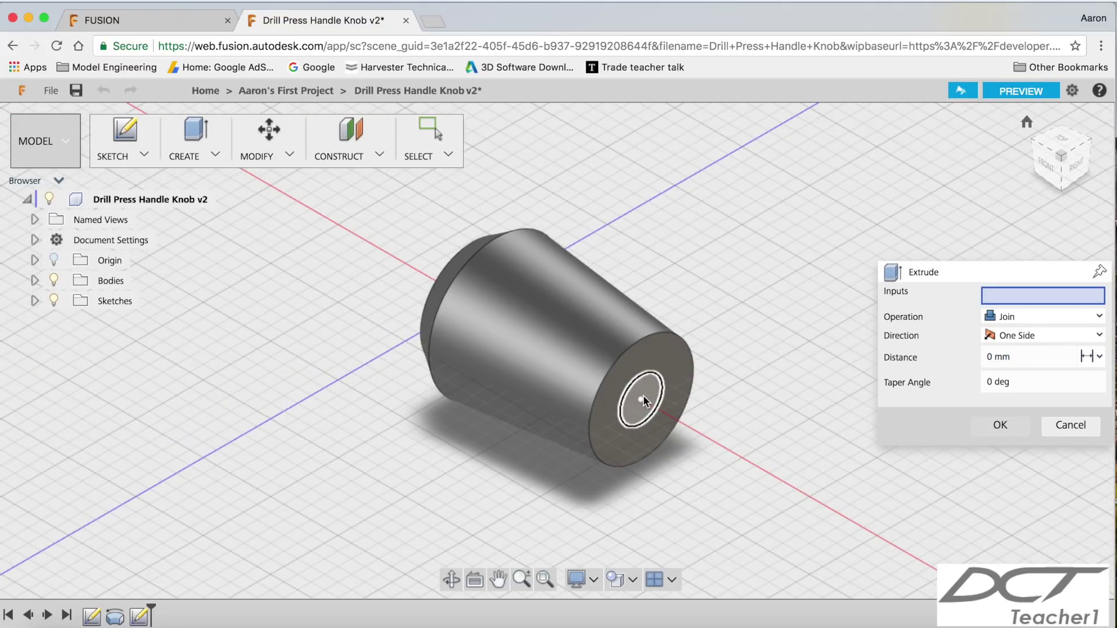
click(643, 396)
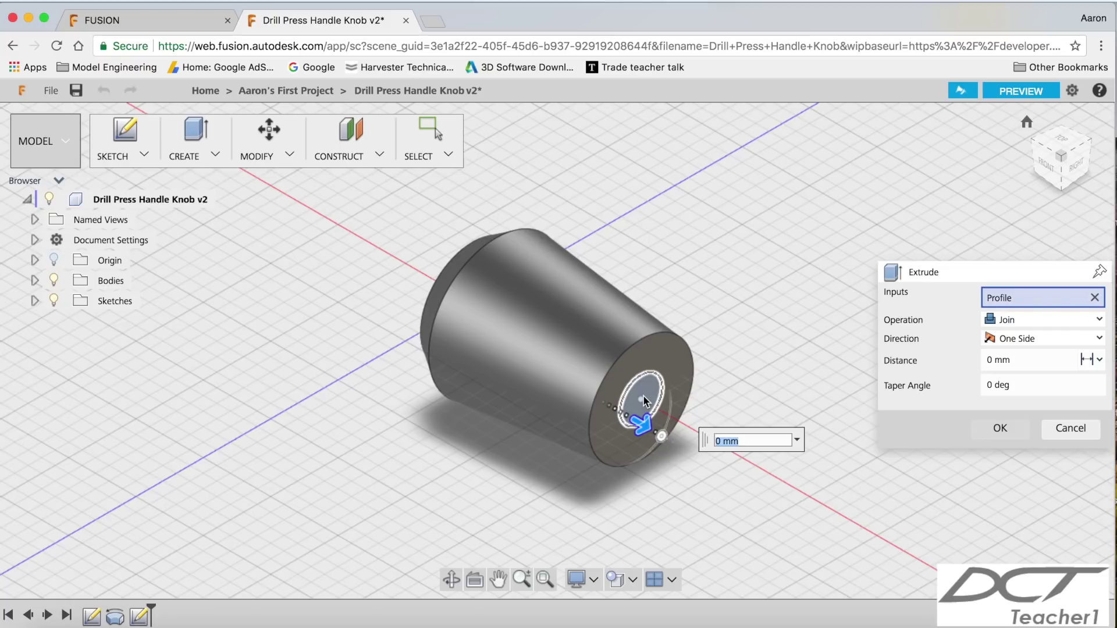
text(-25)
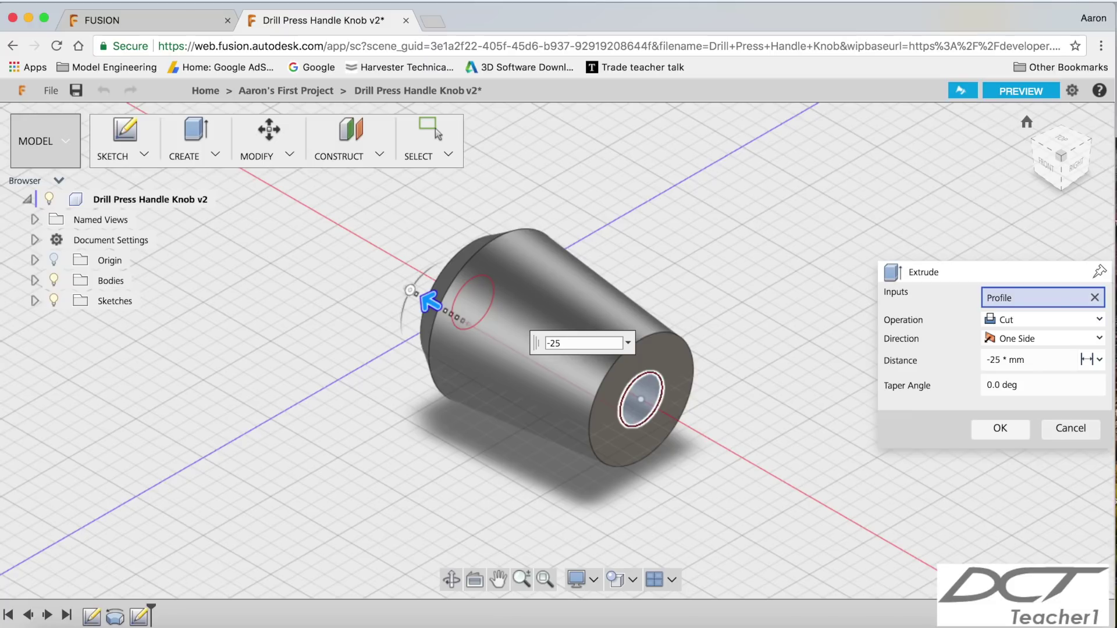
key(BackSpace)
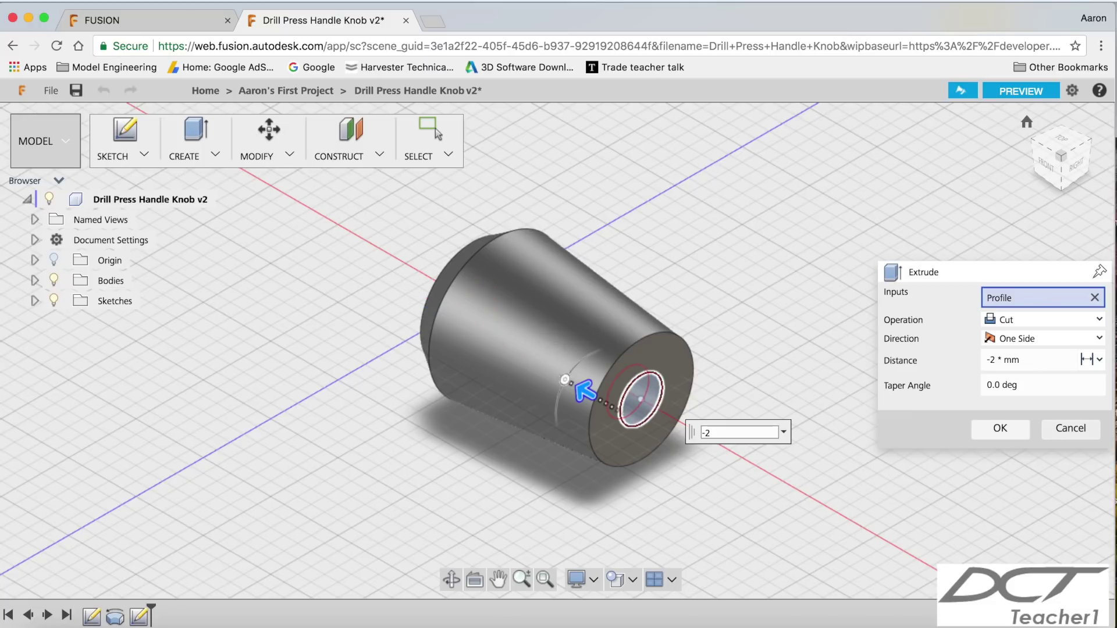
text(0)
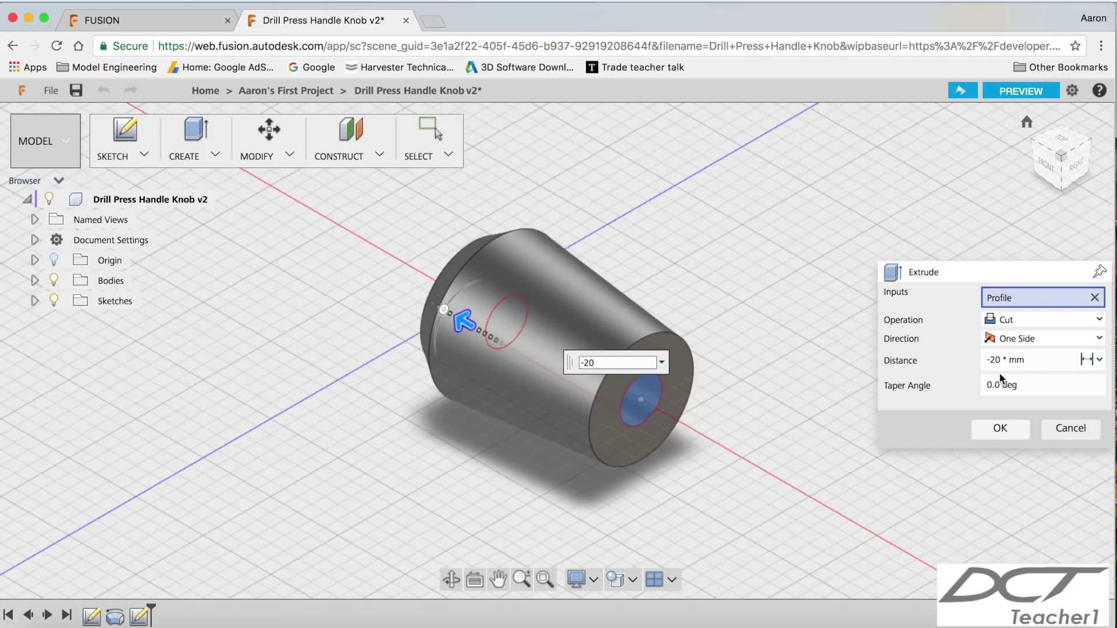
click(1000, 428)
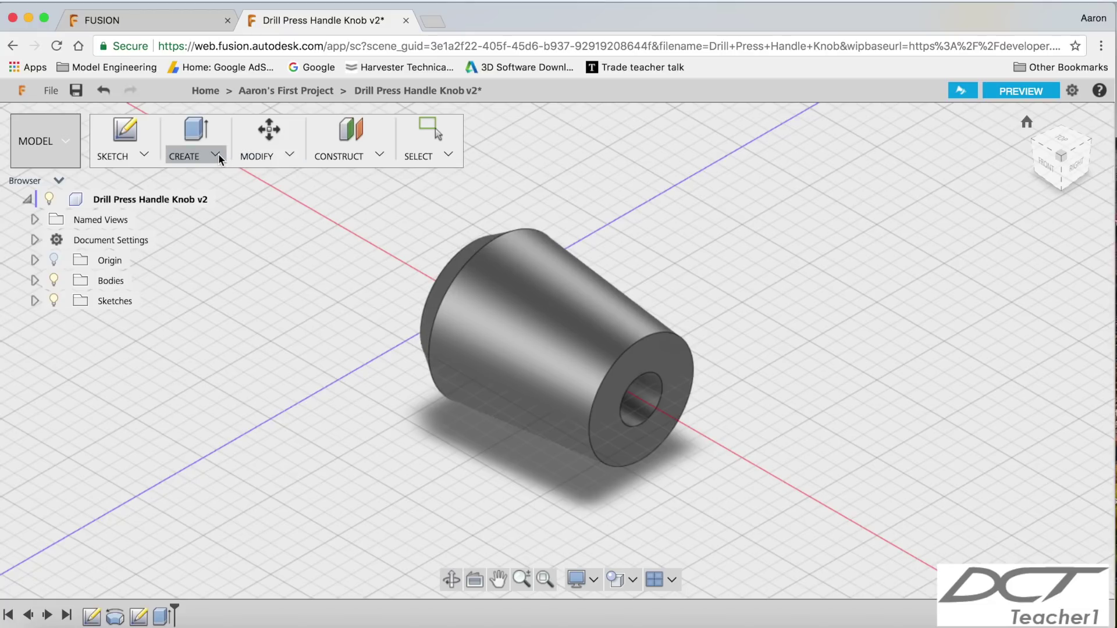
Save the design, then thread the knob's bore full-length with an 8.0 mm M8x1.25 ISO metric thread
click(75, 90)
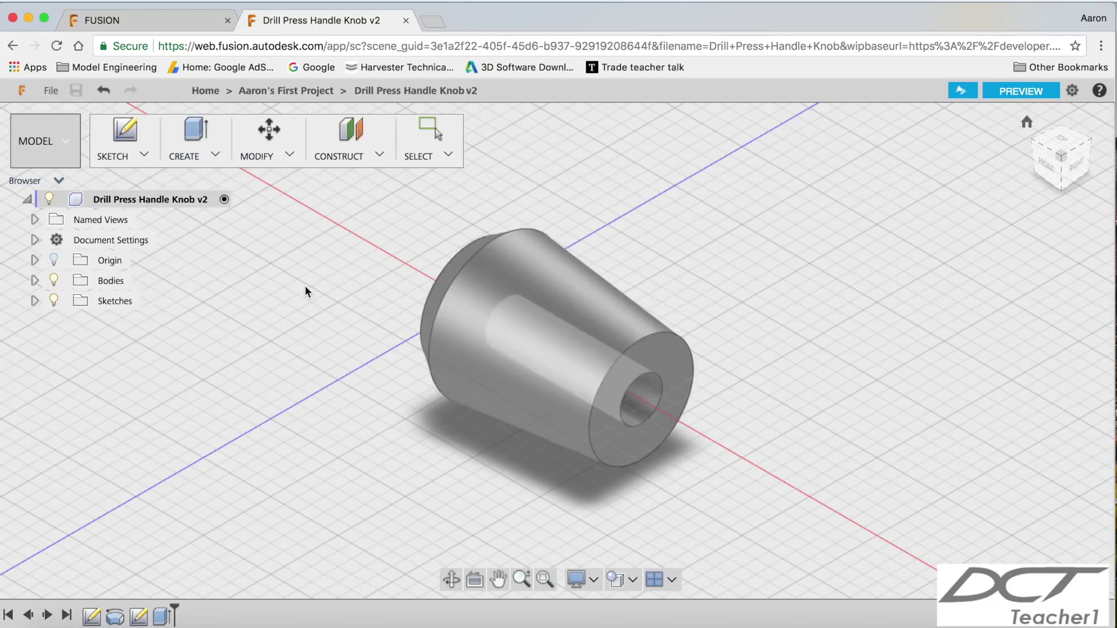
click(214, 154)
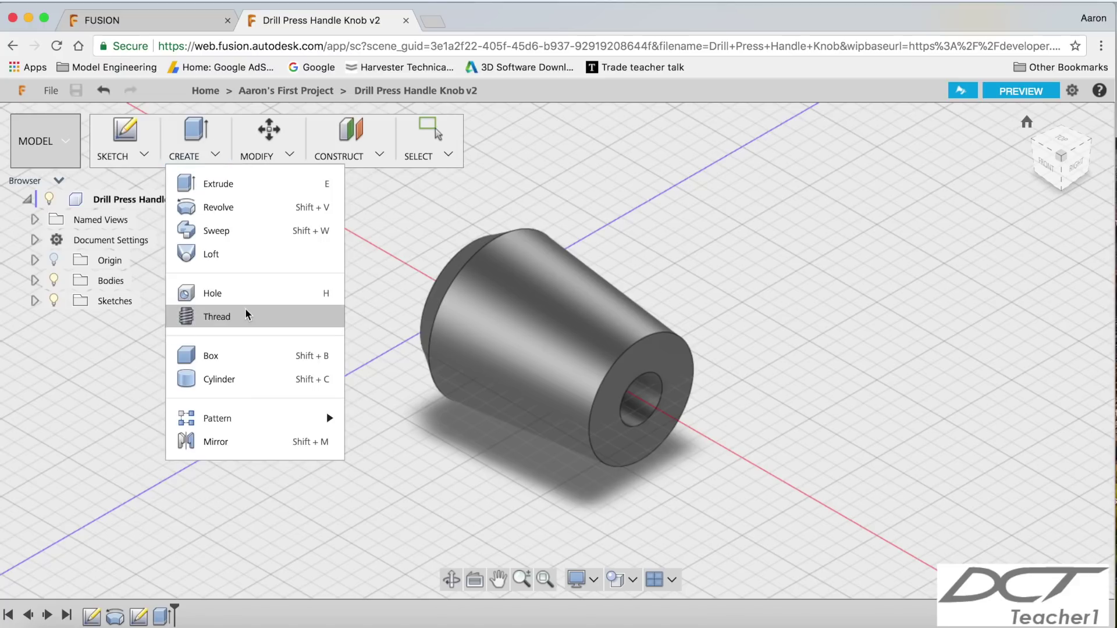
click(227, 316)
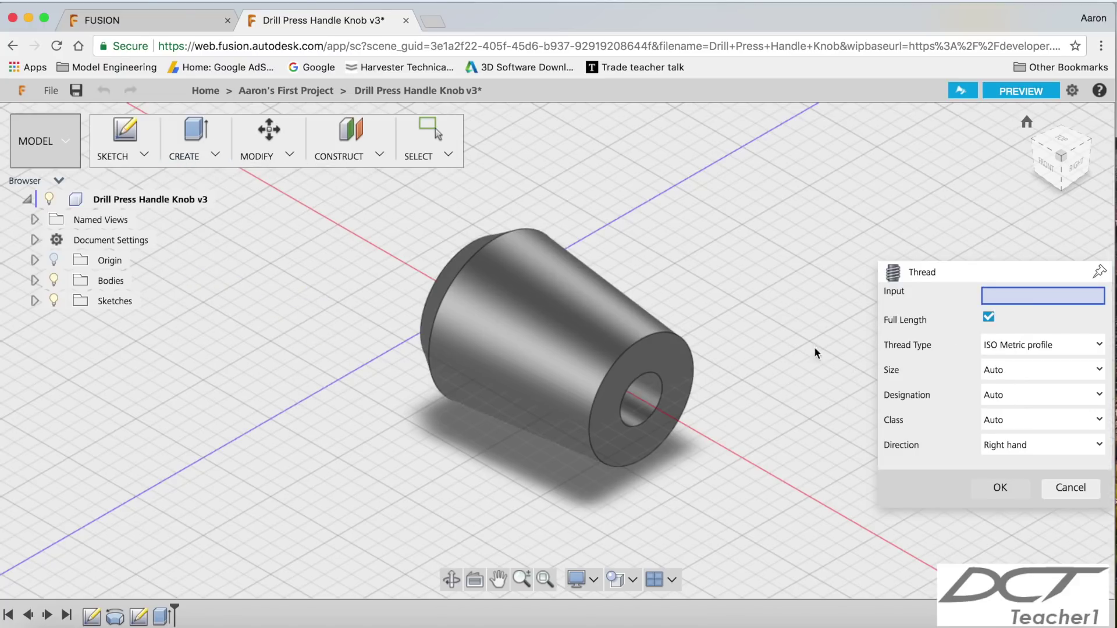
click(653, 394)
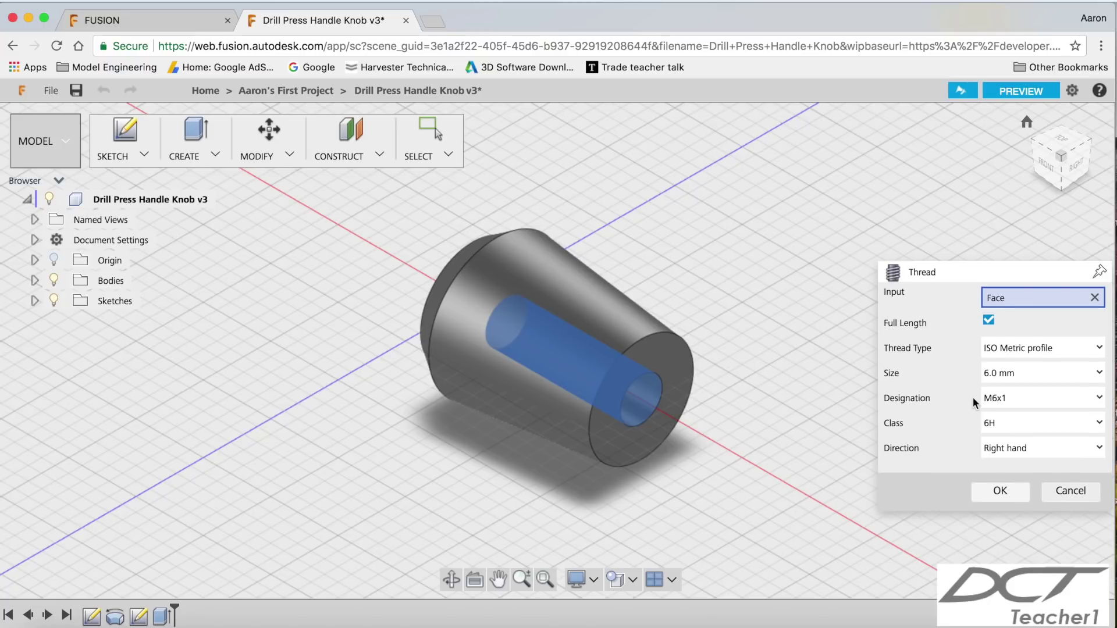
click(1059, 372)
scroll(1039, 476, down, 3)
scroll(1039, 475, down, 7)
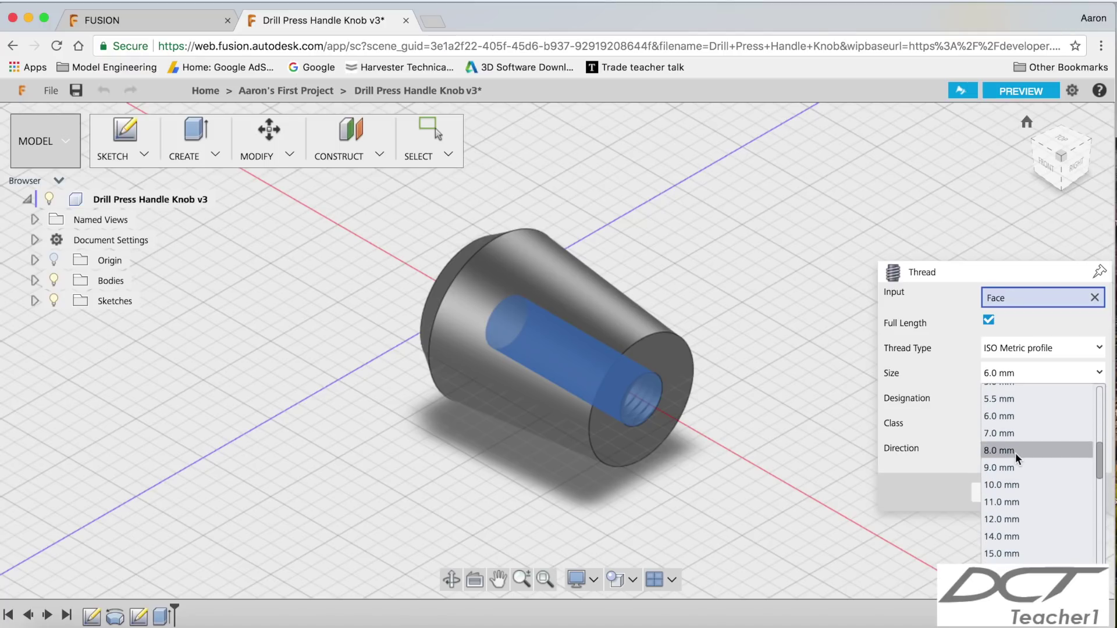
click(1015, 451)
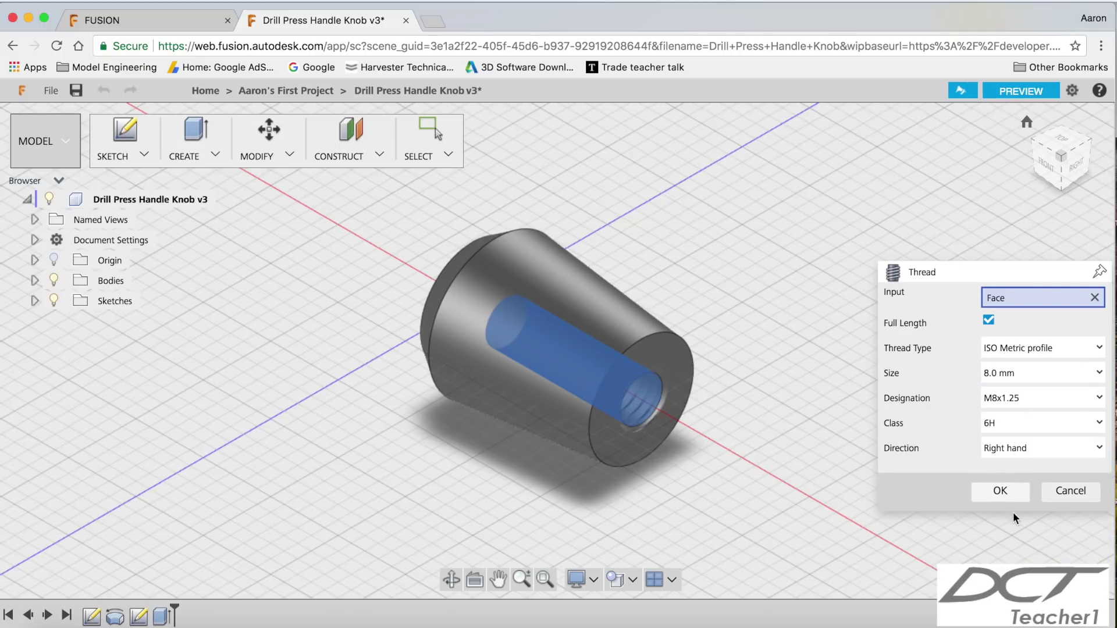
click(1010, 492)
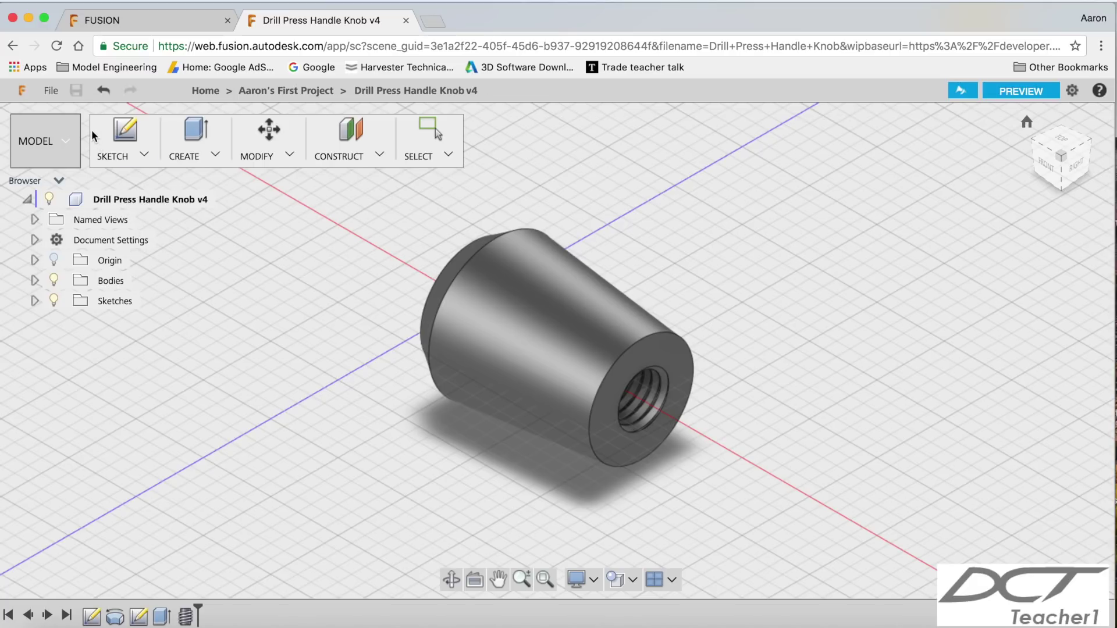
click(58, 93)
mouse_move(77, 166)
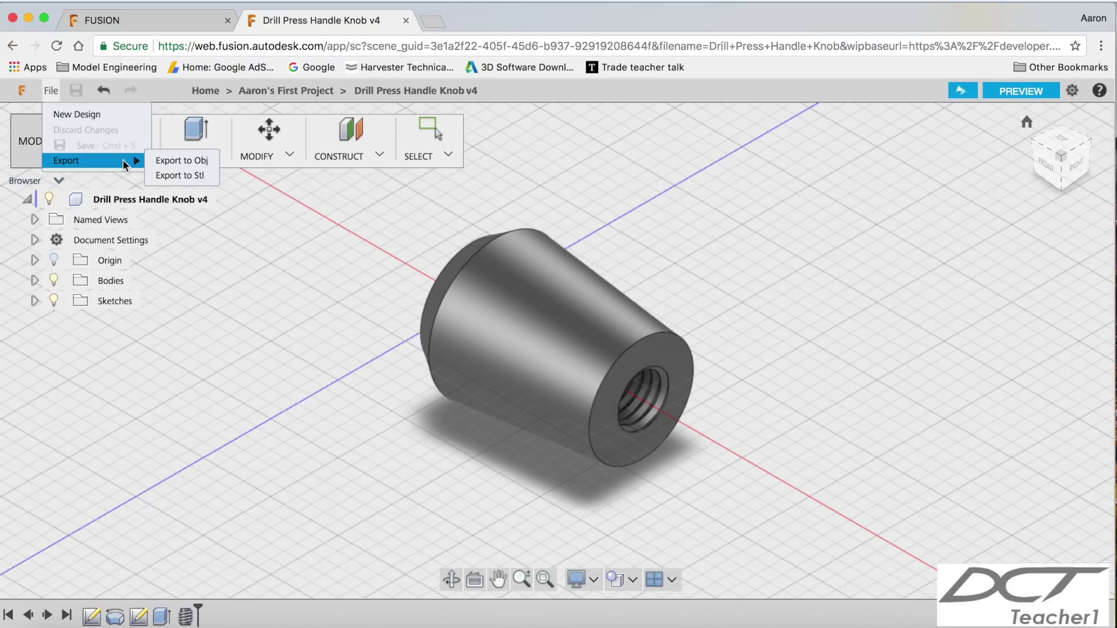
click(940, 231)
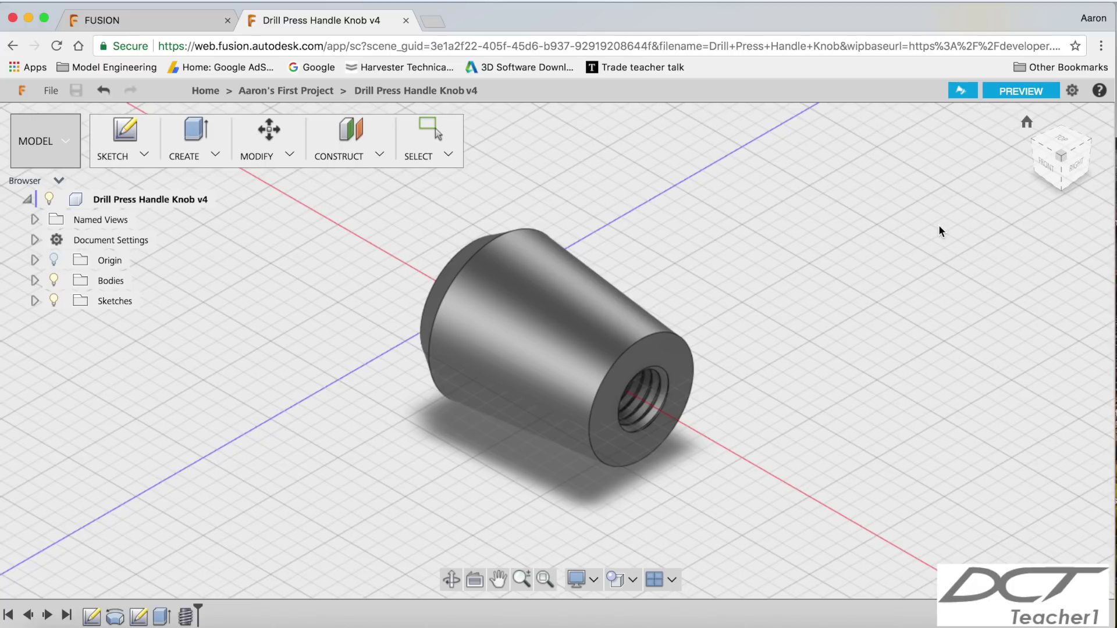
Give the Fusion 360 feedback survey a score of 10 and close it without comments
click(963, 92)
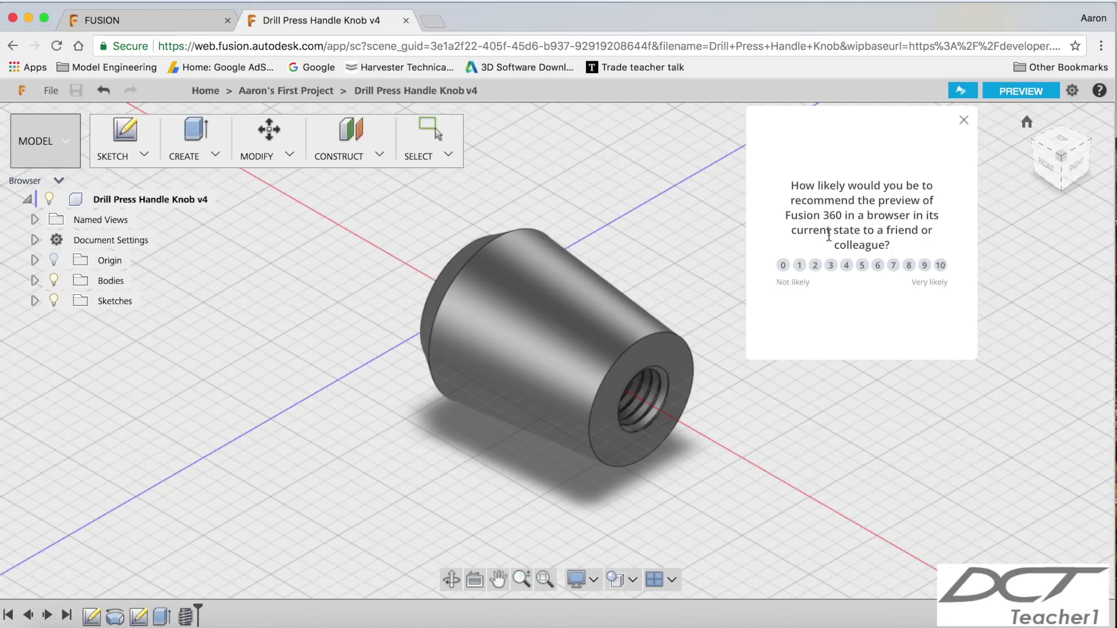
click(940, 265)
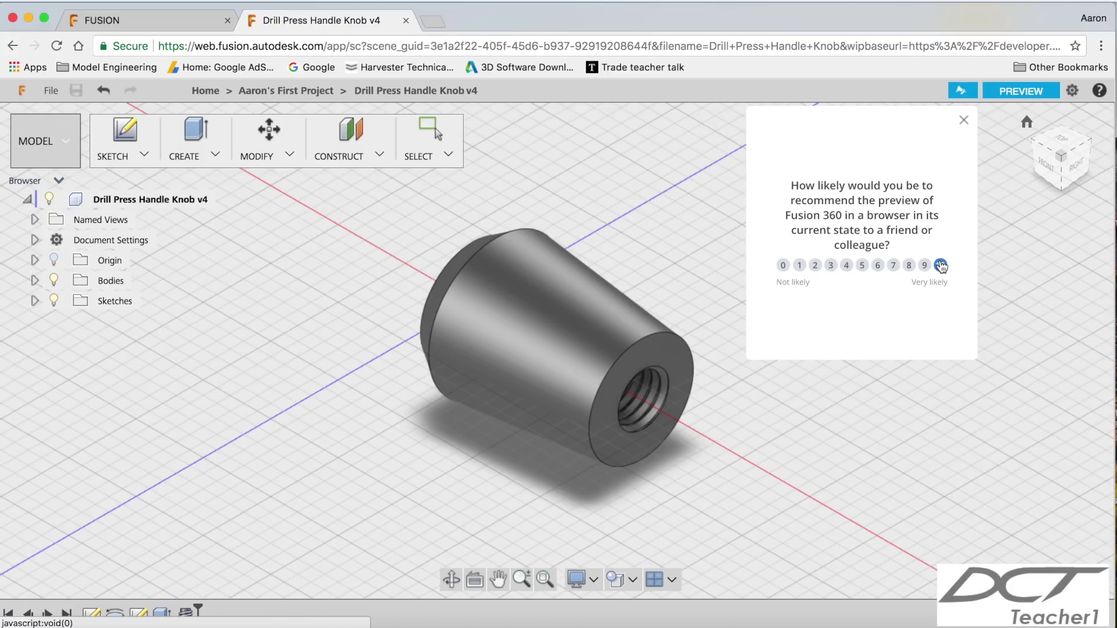
click(940, 266)
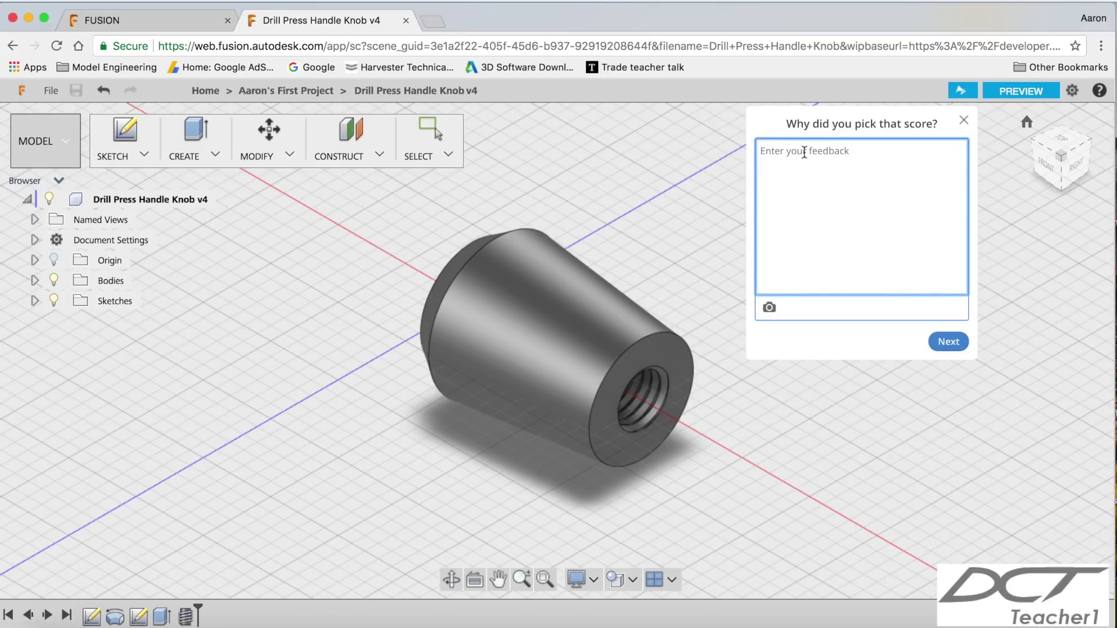
click(963, 121)
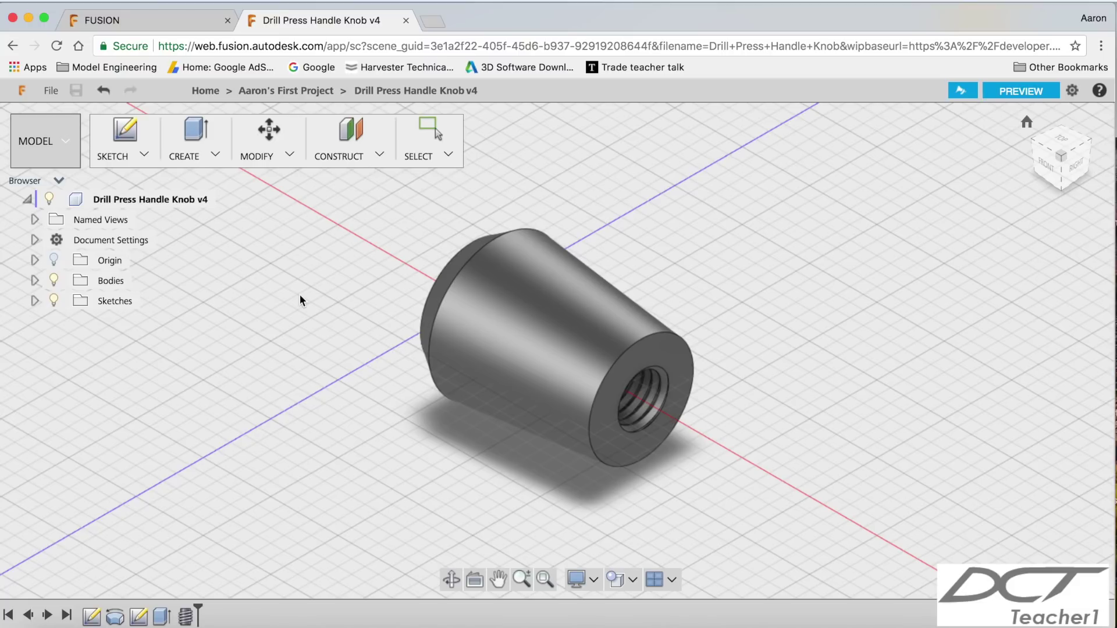
Export the knob to STL and download it as 'Drill Press Handle Knob'
click(57, 93)
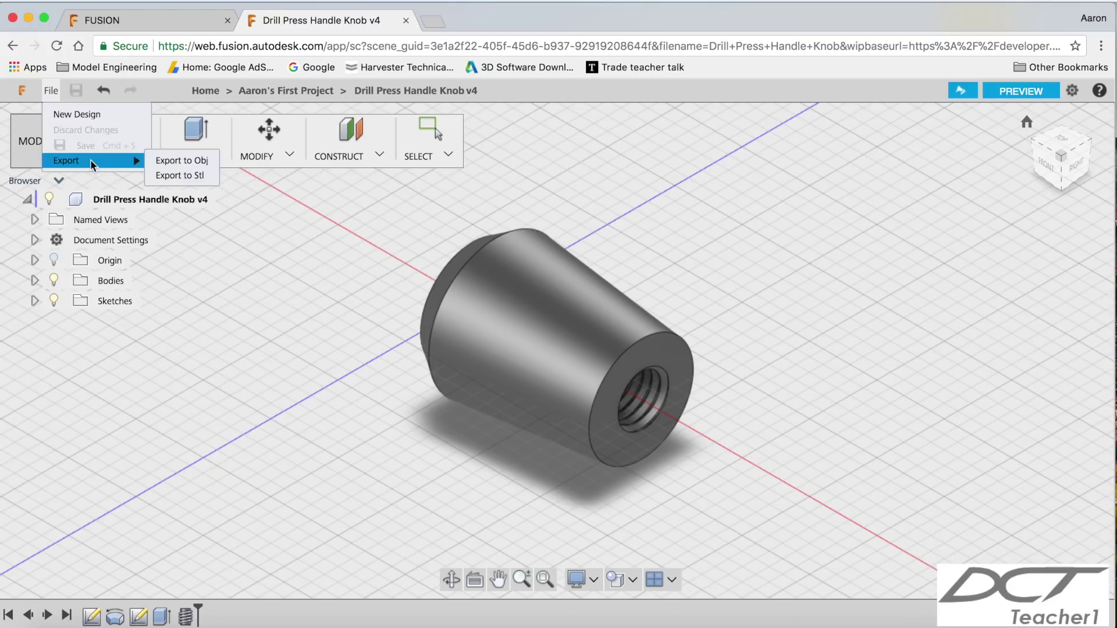
click(174, 175)
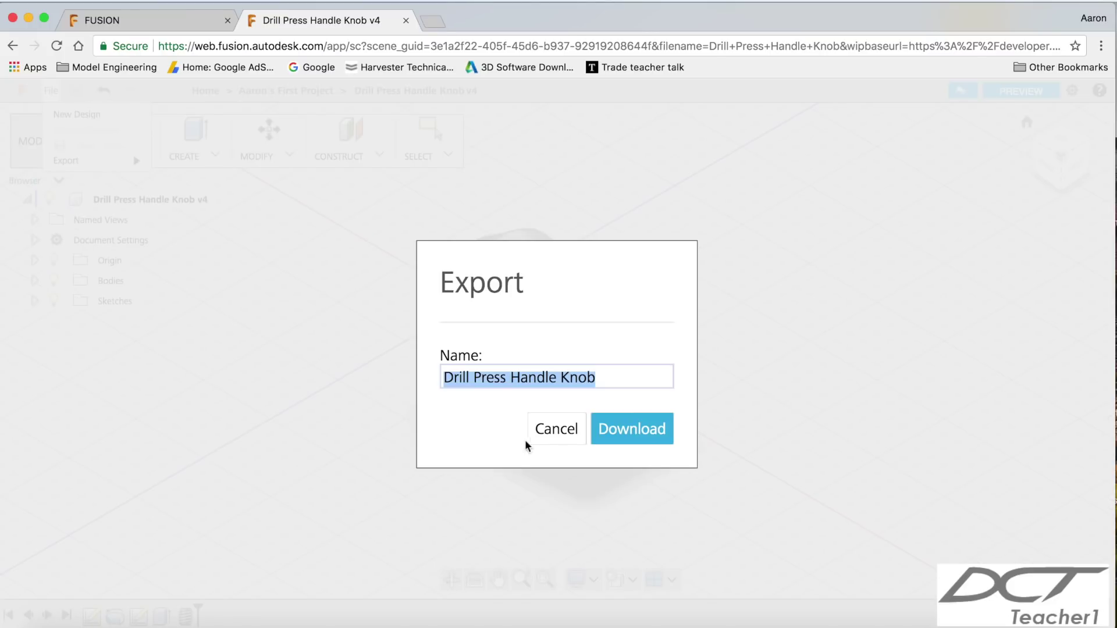
click(611, 434)
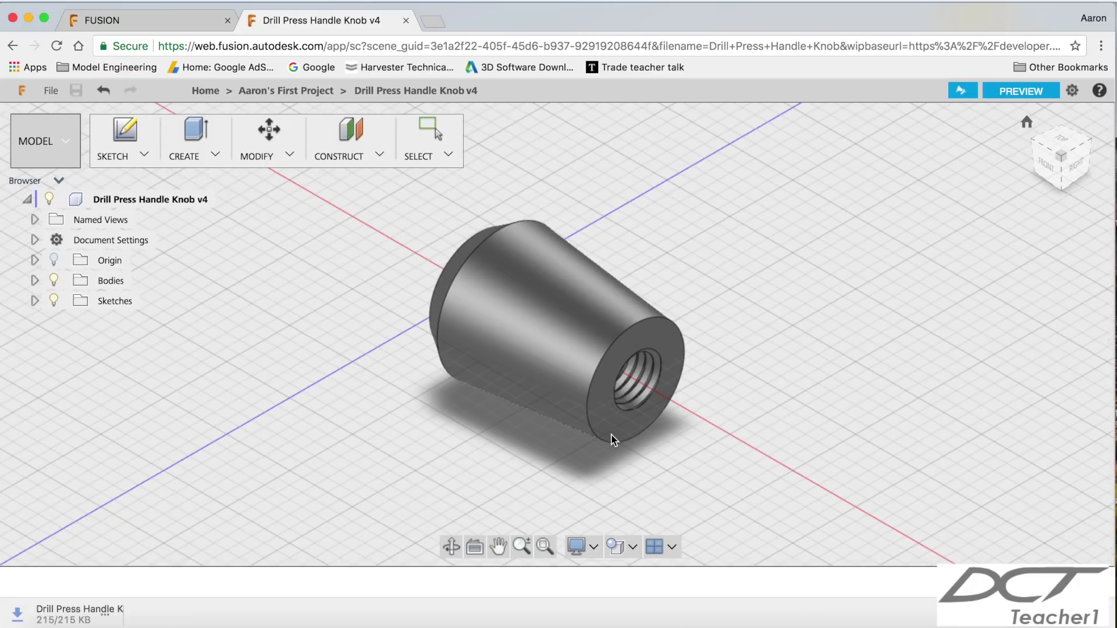
Launch Cura and choose Drill Press Handle Knob.stl from the Downloads folder to open
click(28, 18)
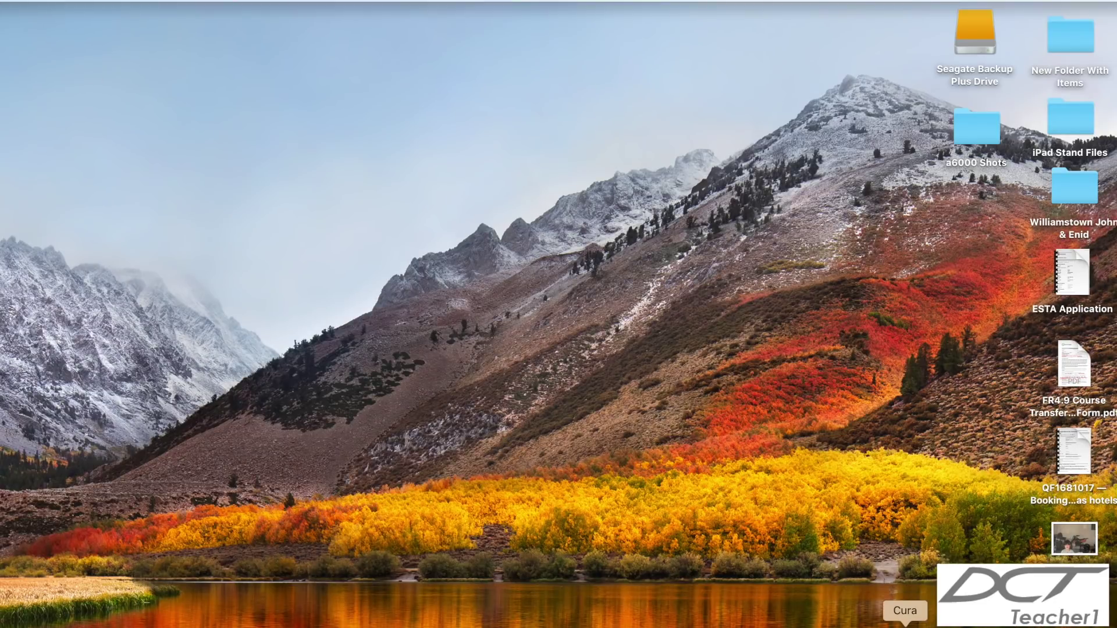
click(904, 624)
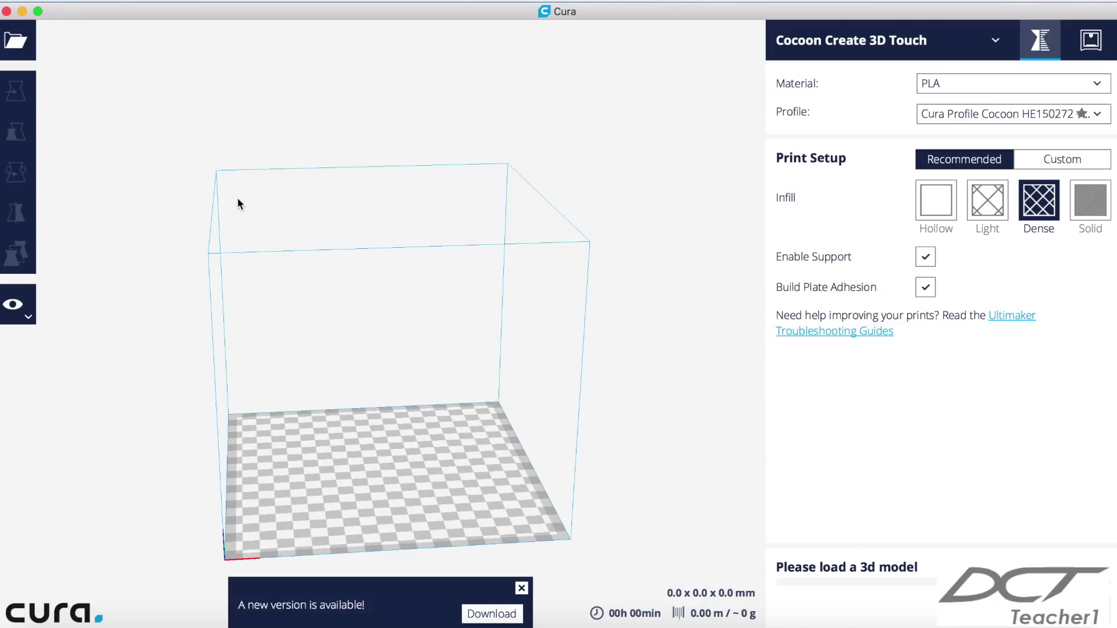
click(78, 0)
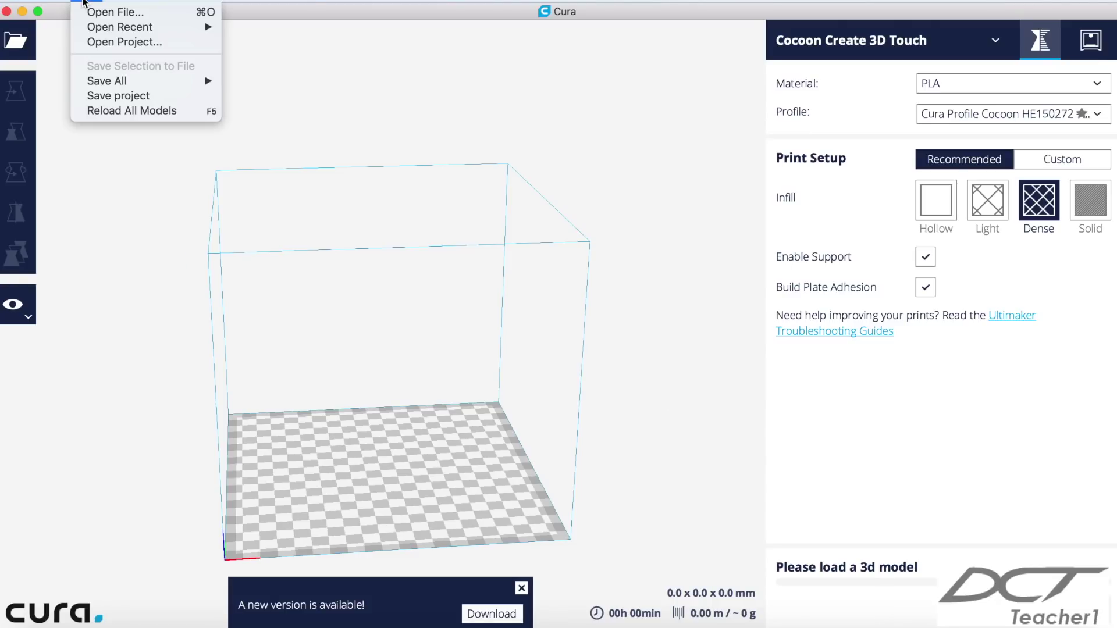
click(96, 13)
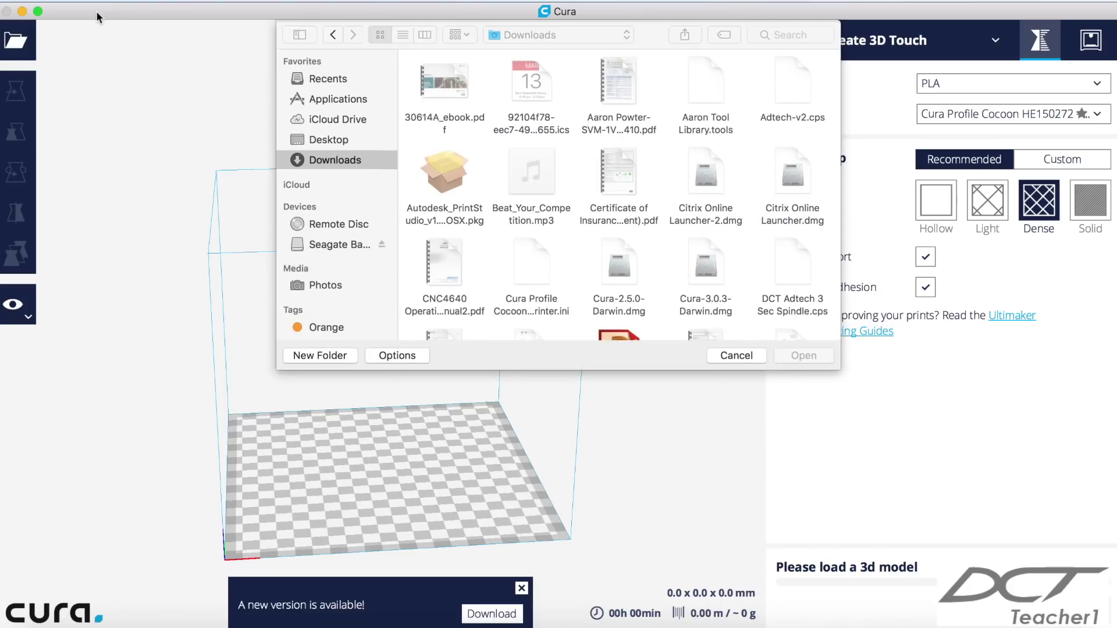
scroll(579, 237, down, 3)
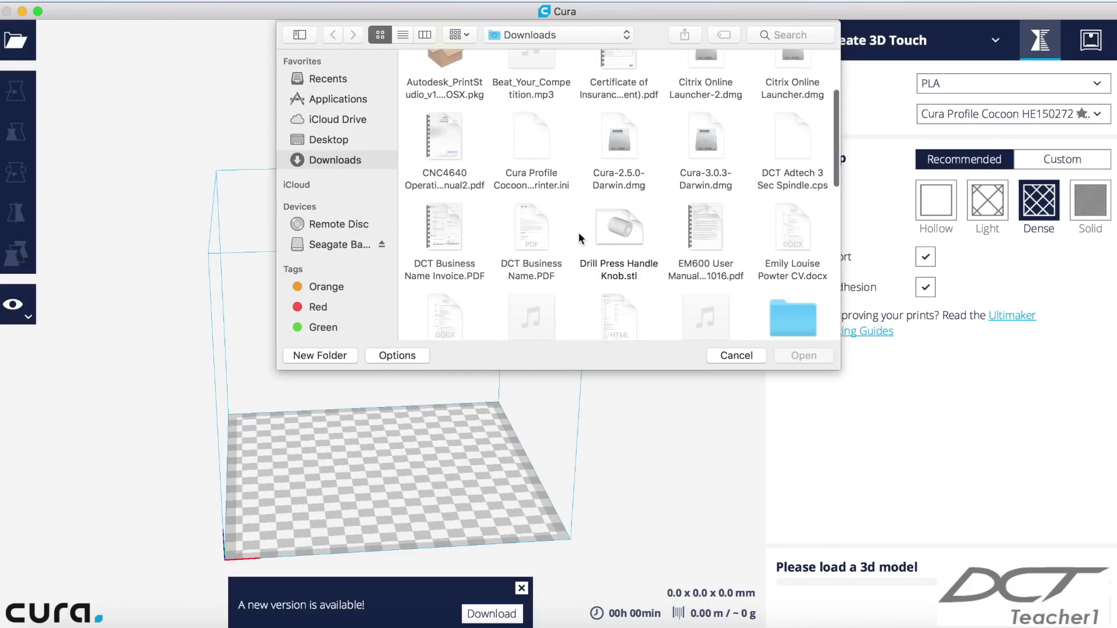
click(619, 233)
Load the knob and rotate it upright to 20.0 x 20.0 x 25.0 mm, keeping Dense infill
click(799, 356)
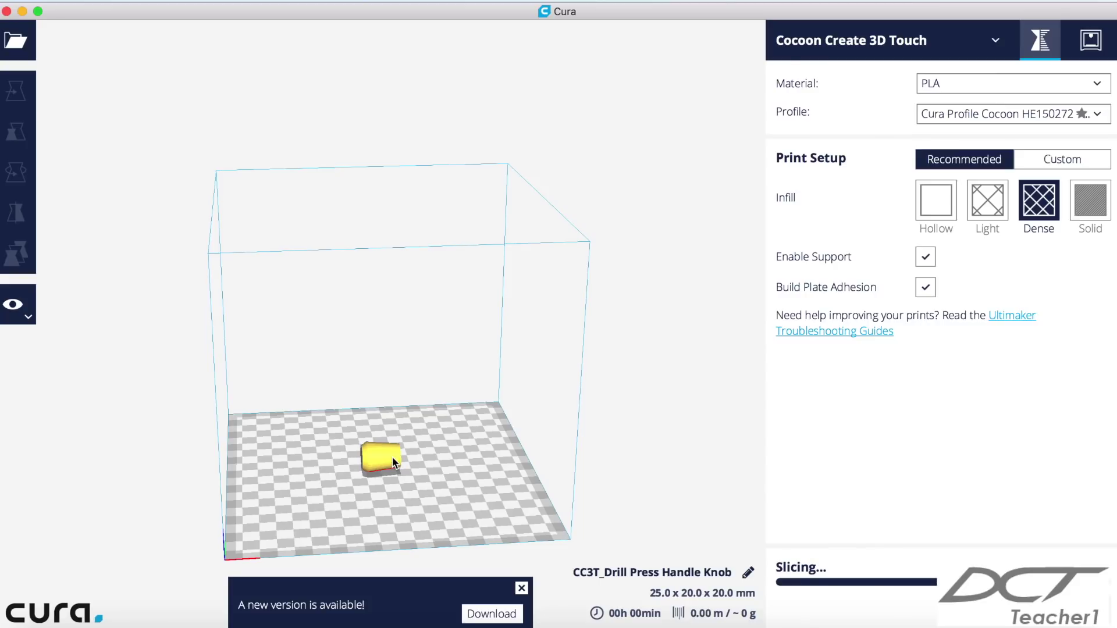
click(393, 462)
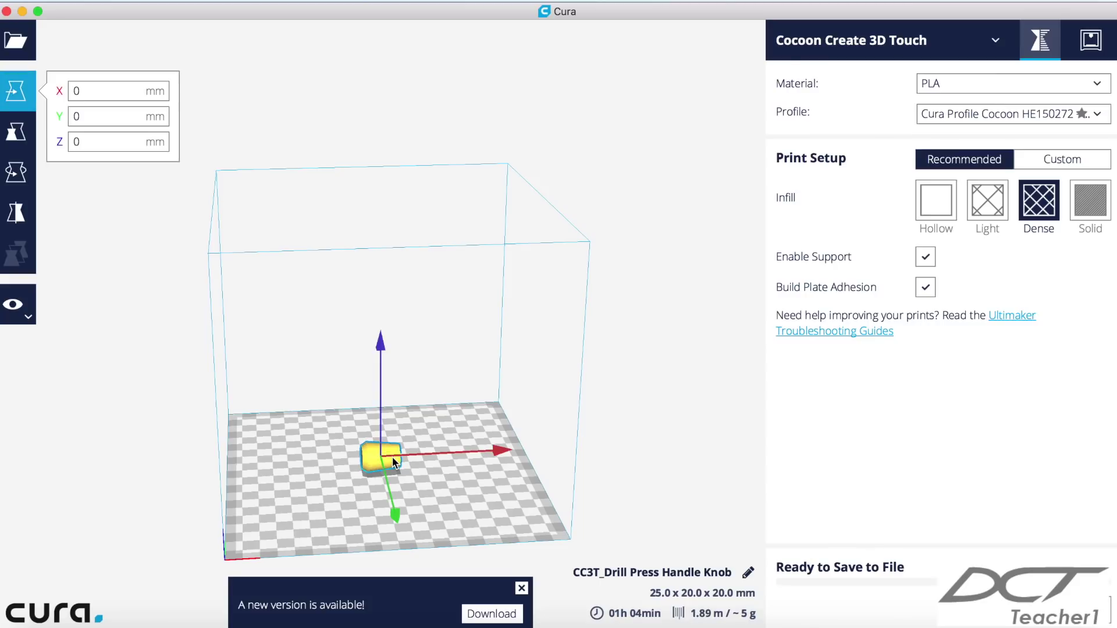
click(23, 167)
drag(360, 351, 482, 457)
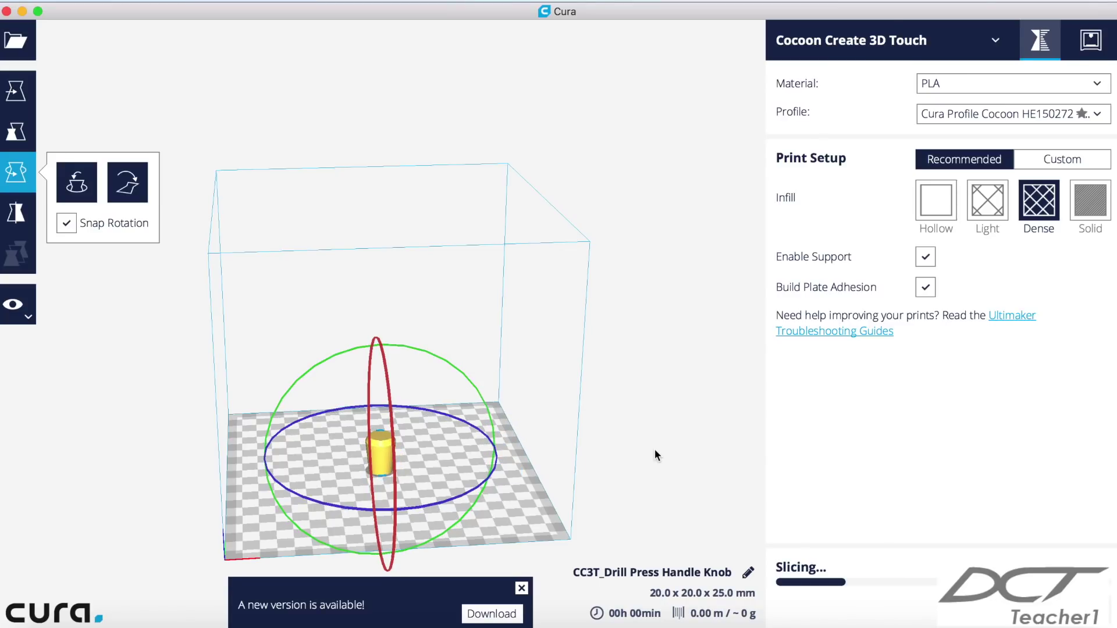
click(1084, 212)
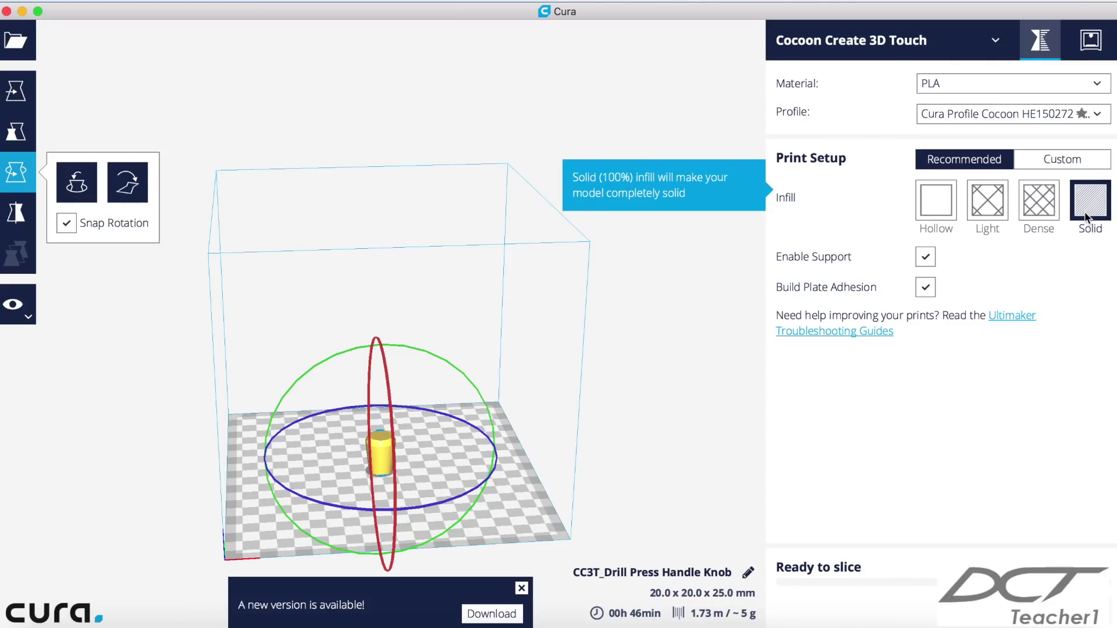
click(1048, 209)
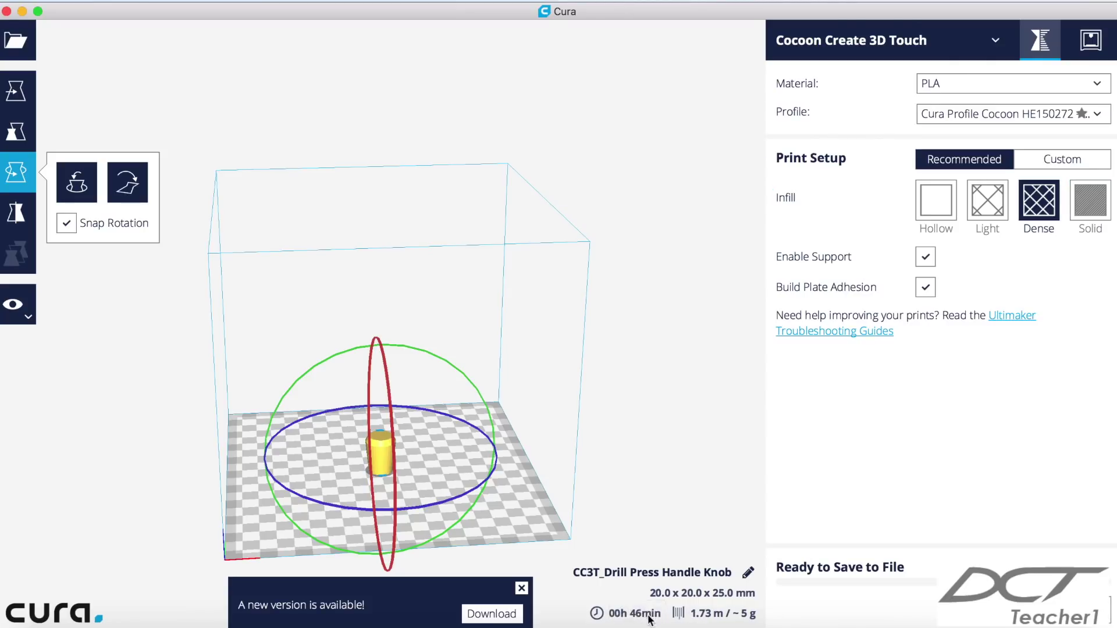
Close the 'A new version is available!' notification in Cura
click(521, 588)
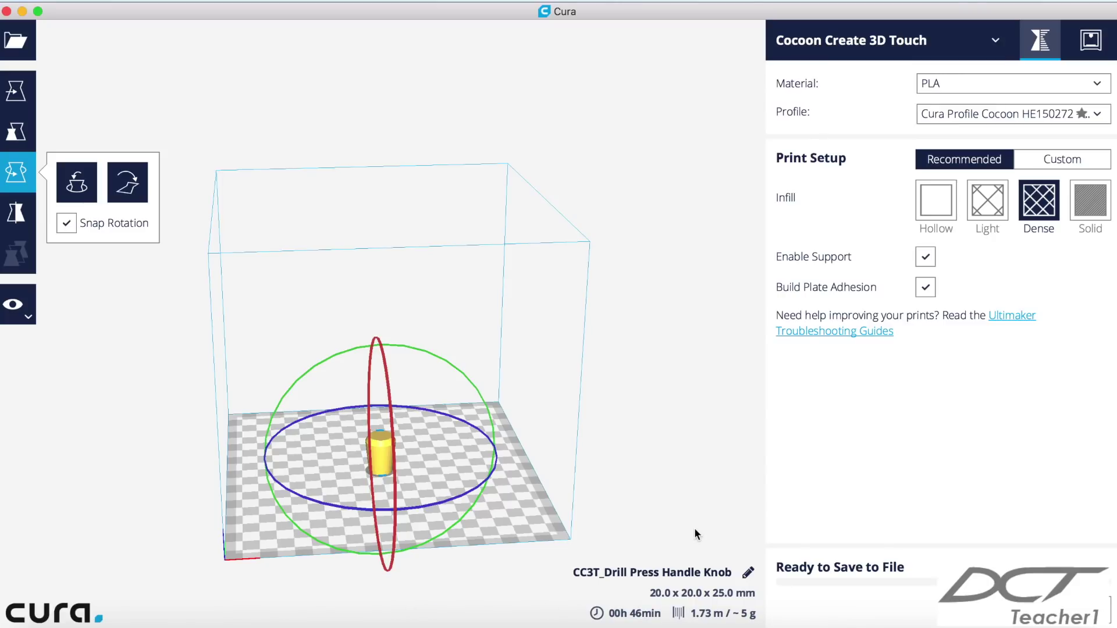